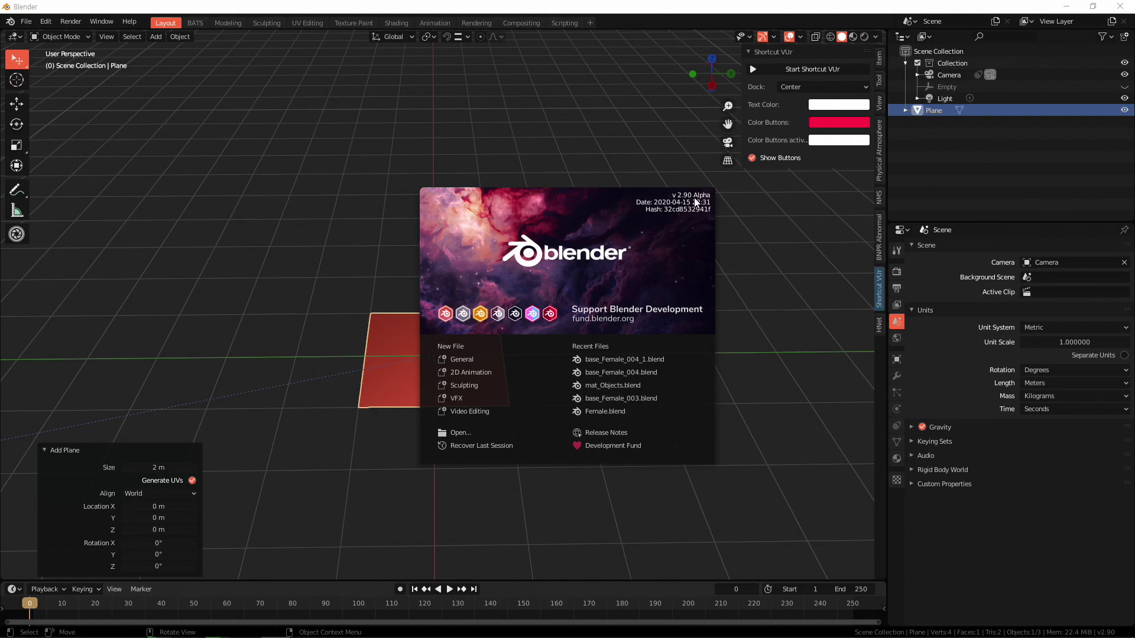
Dismiss the splash screen, delete the starting plane and add a new 2 m mesh plane
click(357, 362)
click(482, 389)
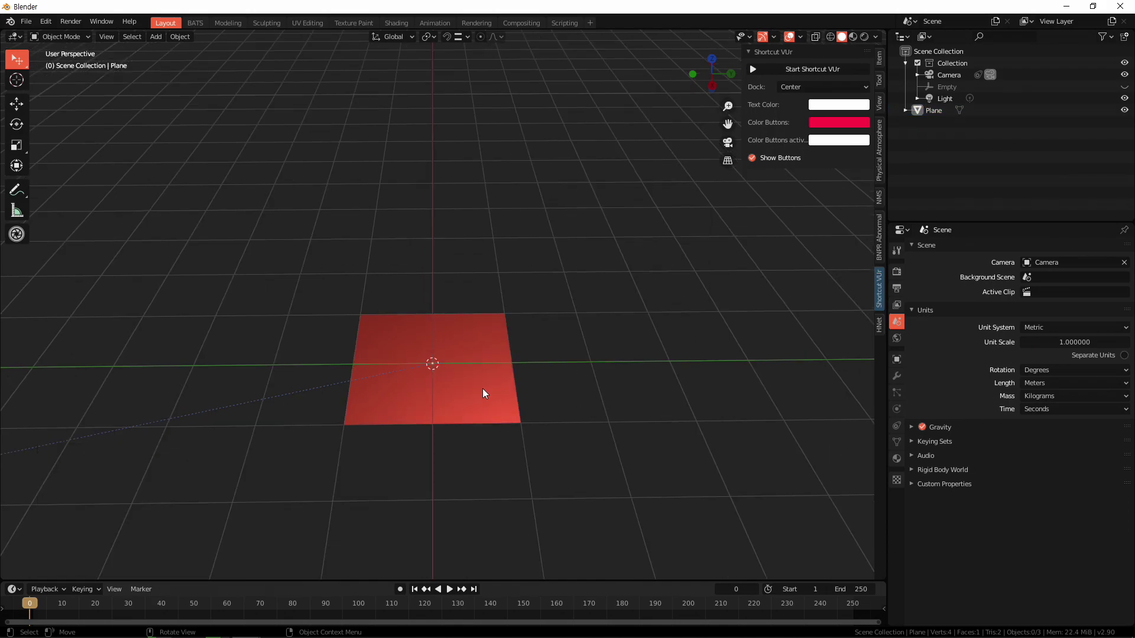
key(Delete)
key(shift+a)
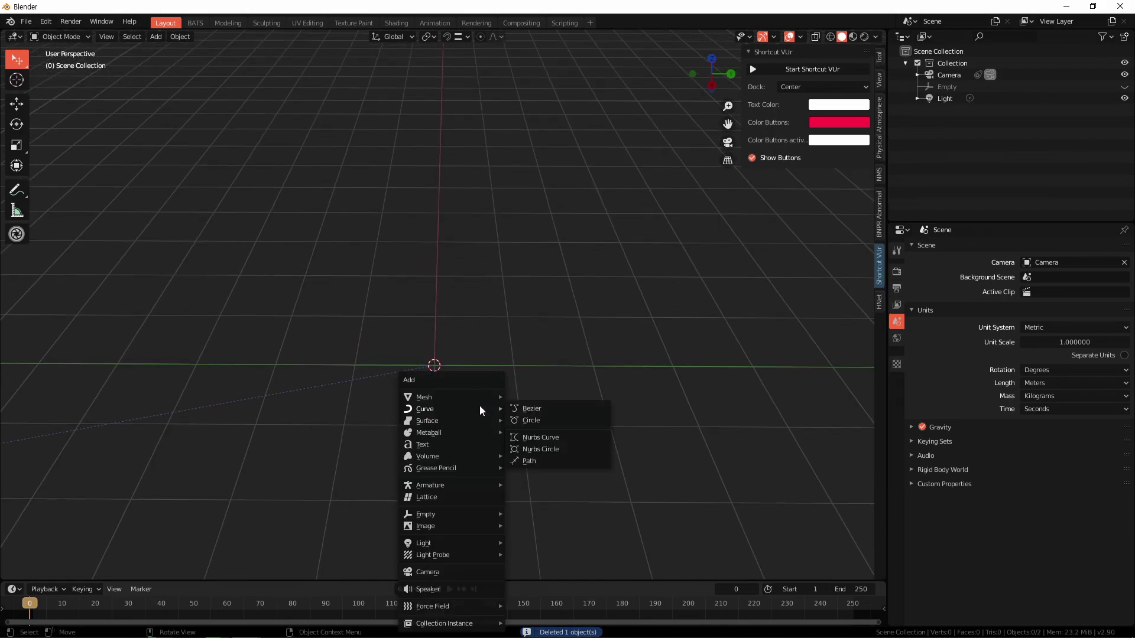
click(540, 398)
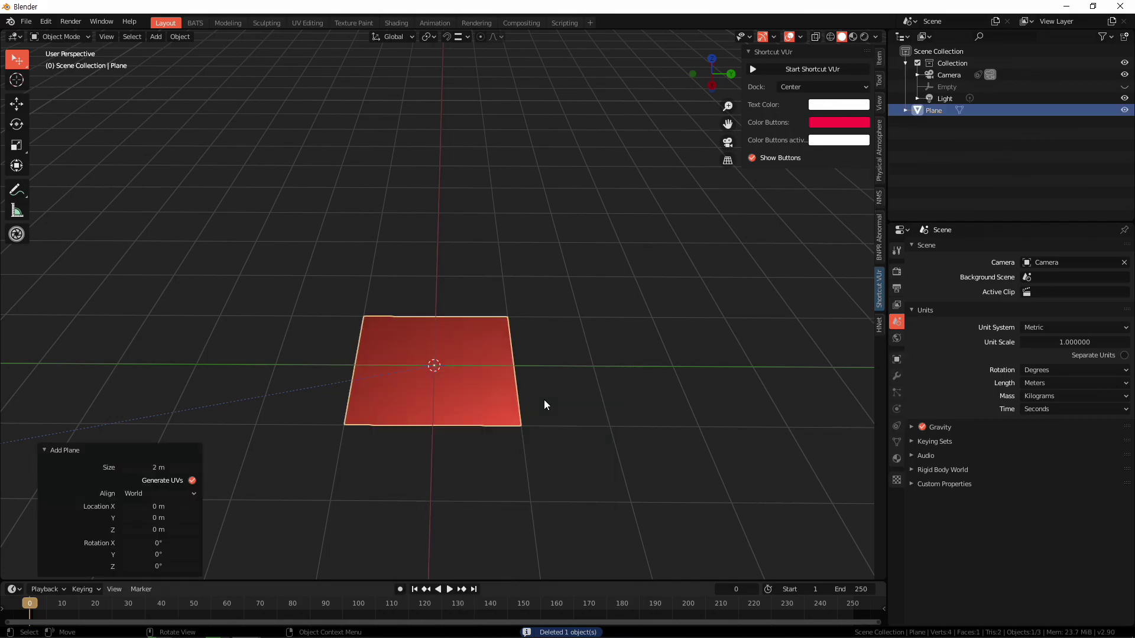
mouse_move(544, 399)
middle_down()
mouse_move(495, 417)
mouse_move(515, 422)
mouse_move(496, 354)
mouse_move(503, 382)
middle_up()
Subdivide the plane once in Edit Mode into four equal faces
key(Tab)
right_click(464, 347)
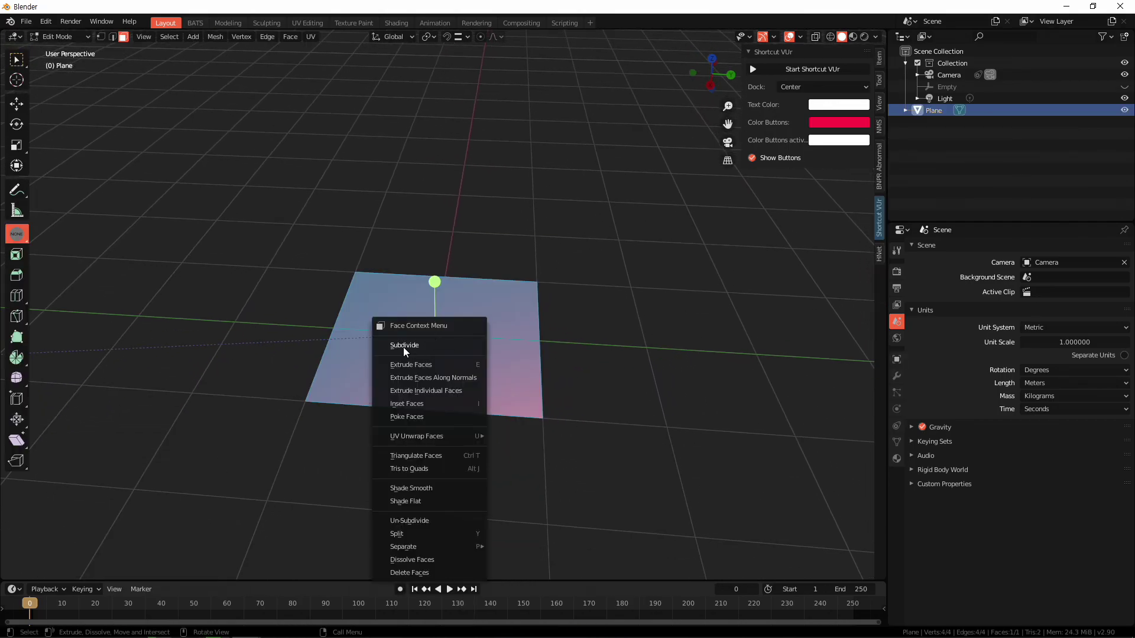
click(404, 348)
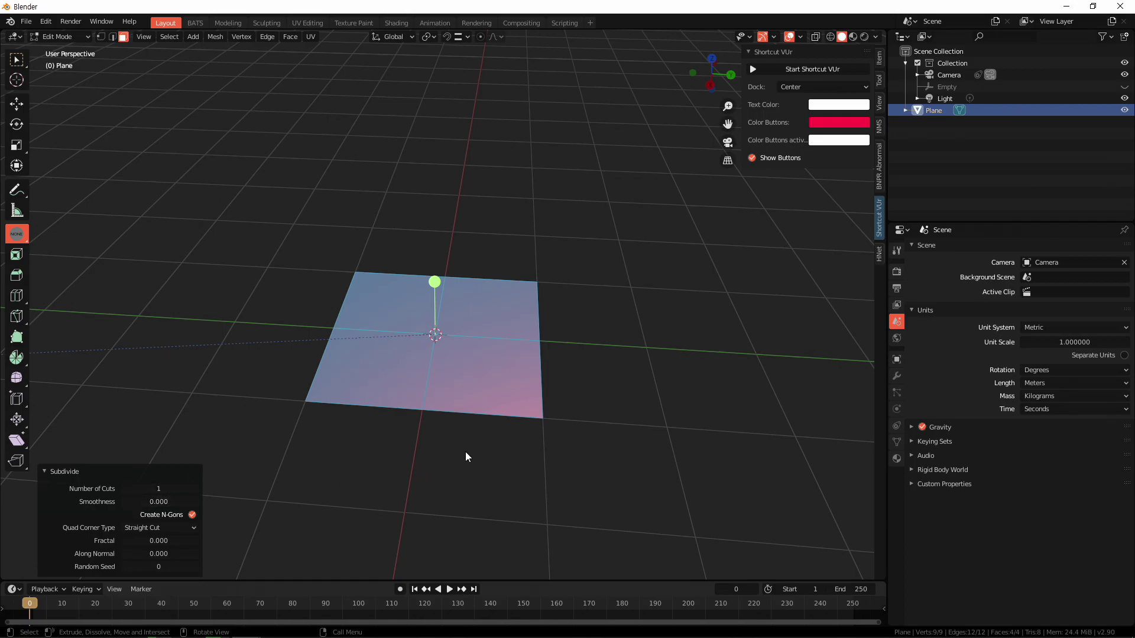
Select one quadrant face of the subdivided plane
key(Tab)
mouse_move(526, 459)
middle_down()
mouse_move(494, 469)
mouse_move(464, 438)
mouse_move(501, 428)
mouse_move(414, 448)
mouse_move(573, 317)
middle_up()
key(Tab)
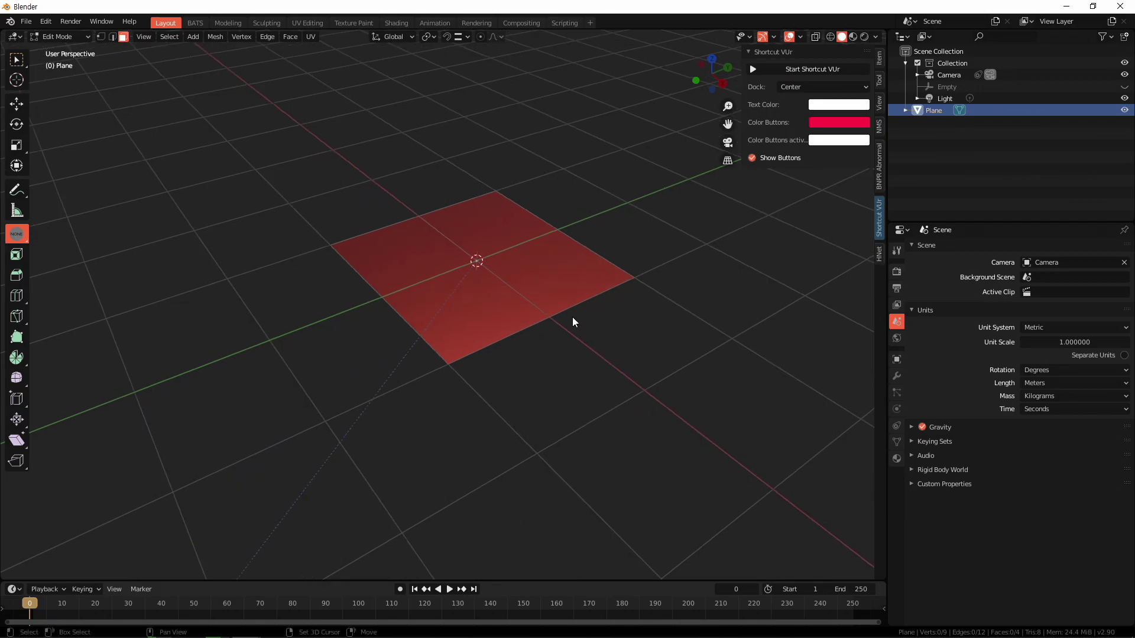
click(569, 312)
middle_drag(555, 370, 549, 357)
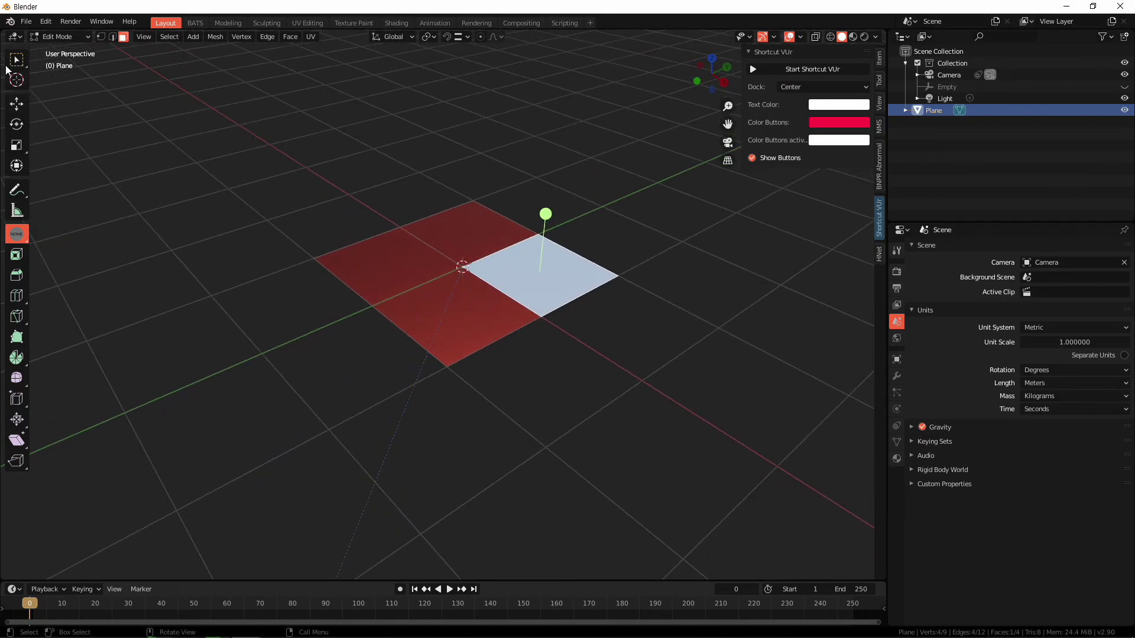
Make Extrude Dissolve and Intersect the active extrude tool from the toolbar flyout
click(27, 65)
click(24, 236)
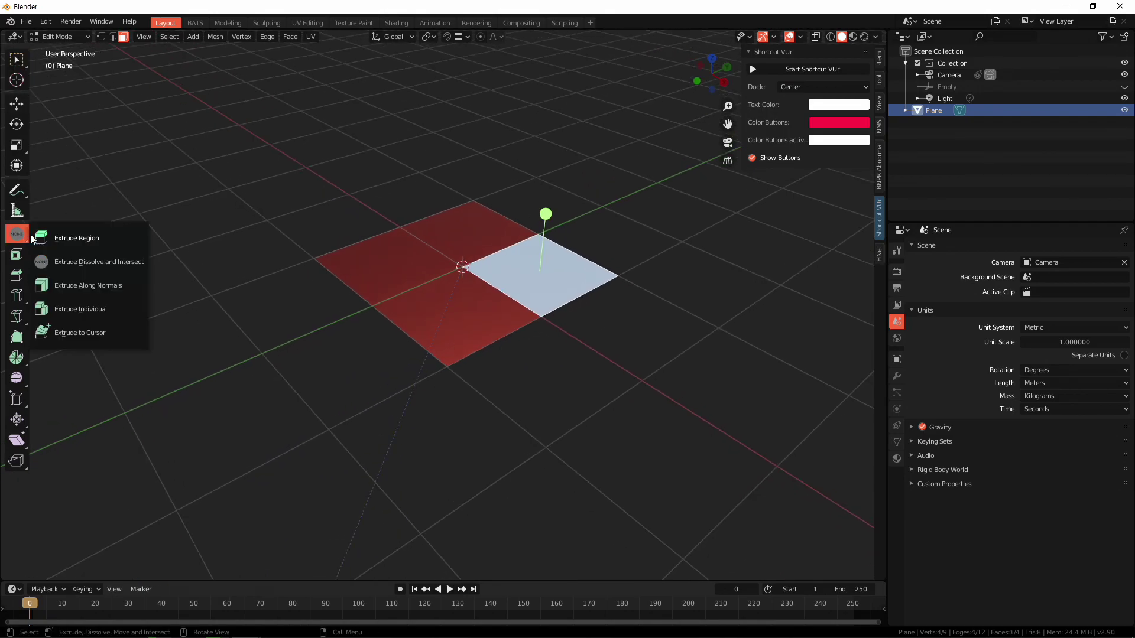
click(51, 240)
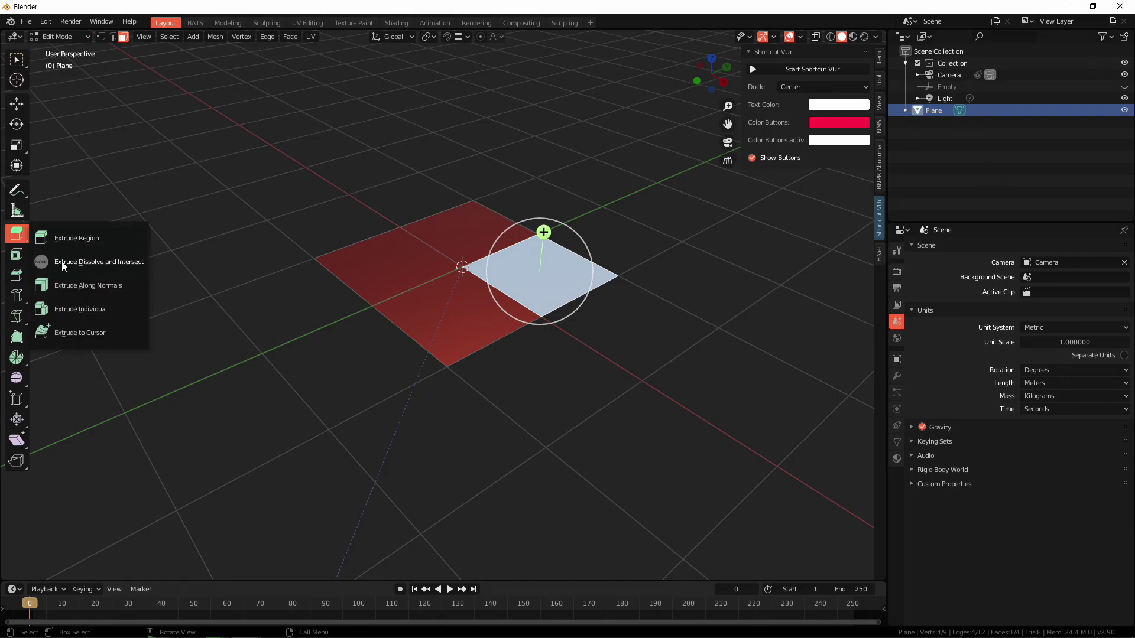
click(55, 264)
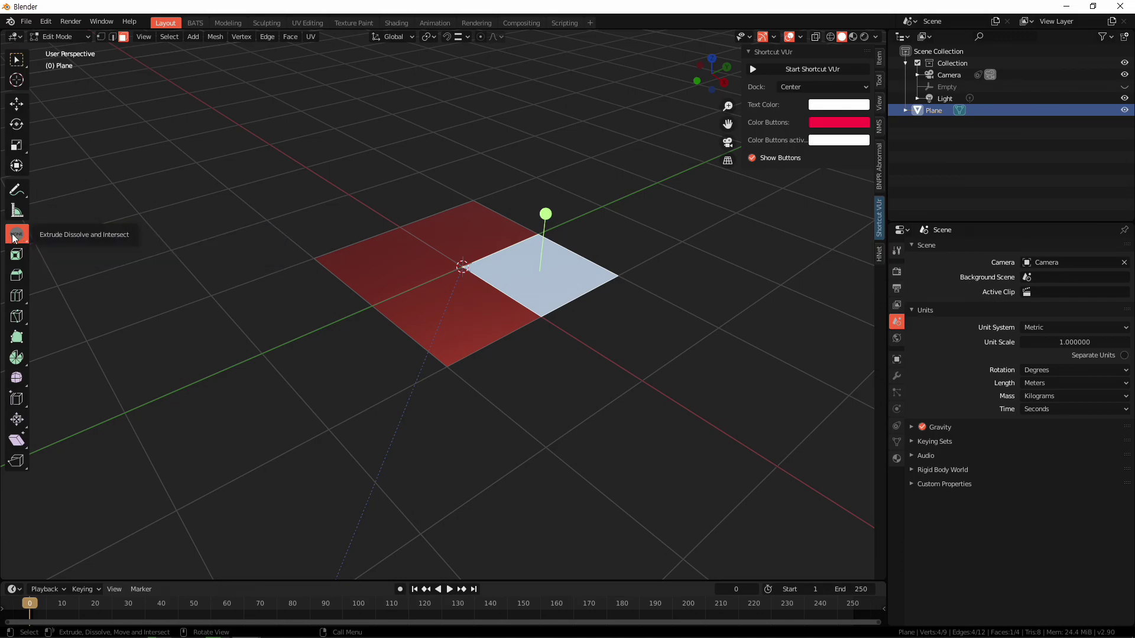
Extrude the selected quadrant up into a box and raise the lower-left face about 0.3 m
drag(546, 213, 545, 133)
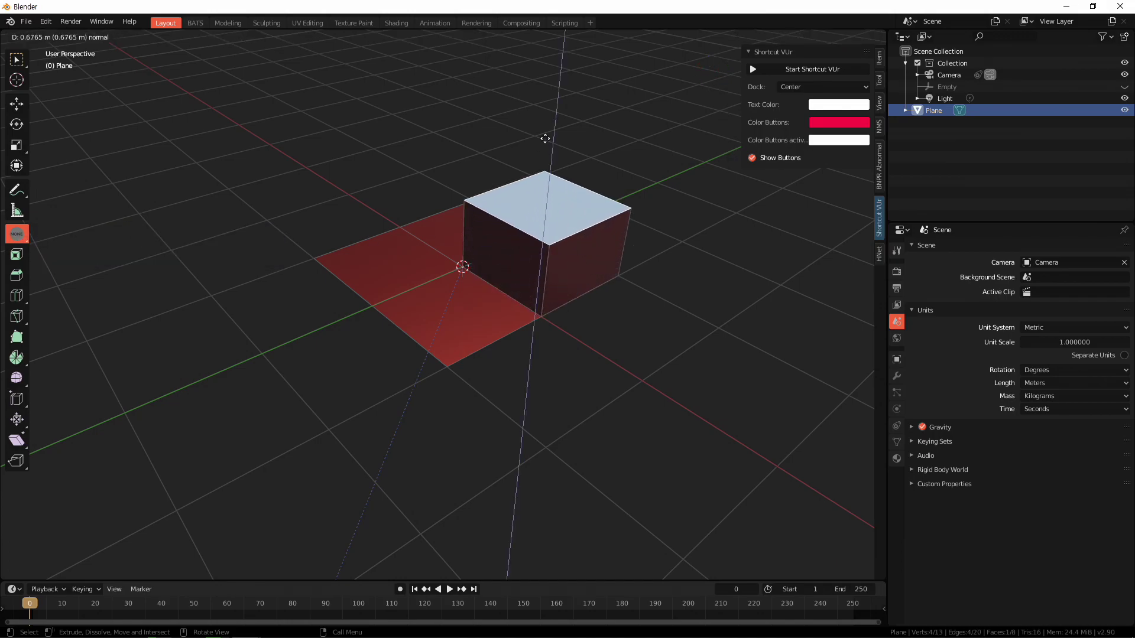
middle_drag(530, 248, 572, 271)
click(313, 304)
mouse_move(313, 304)
middle_down()
mouse_move(386, 322)
mouse_move(331, 249)
middle_up()
drag(321, 232, 328, 206)
click(329, 205)
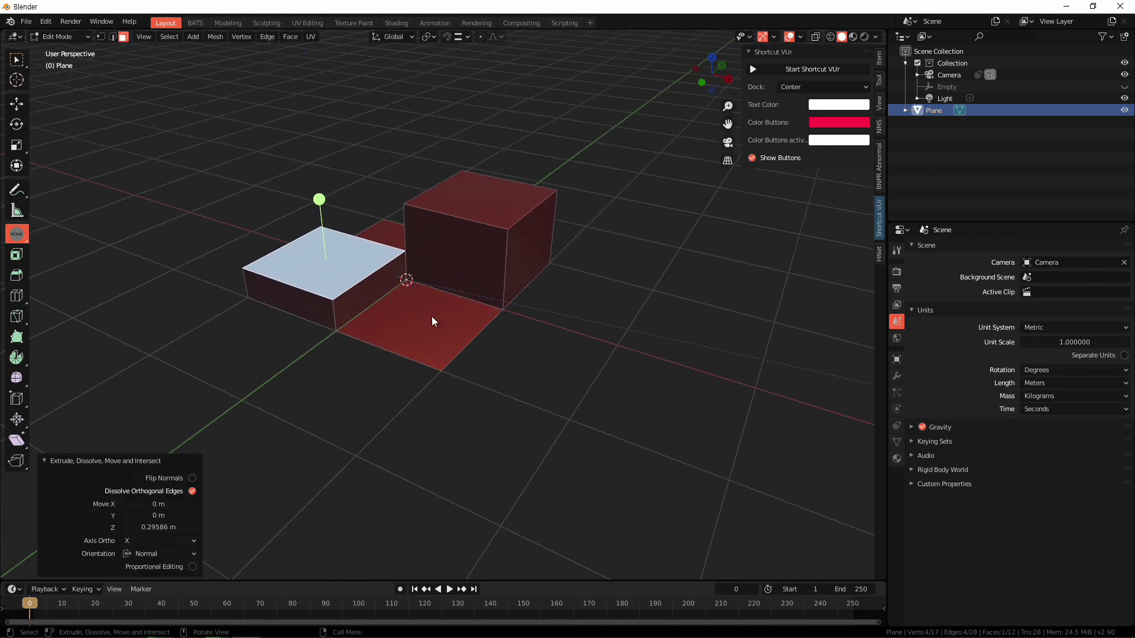
Extrude the remaining floor face into a box and push a side face out about 1.87 m
click(431, 317)
mouse_move(432, 316)
middle_down()
mouse_move(430, 328)
mouse_move(472, 293)
middle_up()
drag(487, 292, 491, 242)
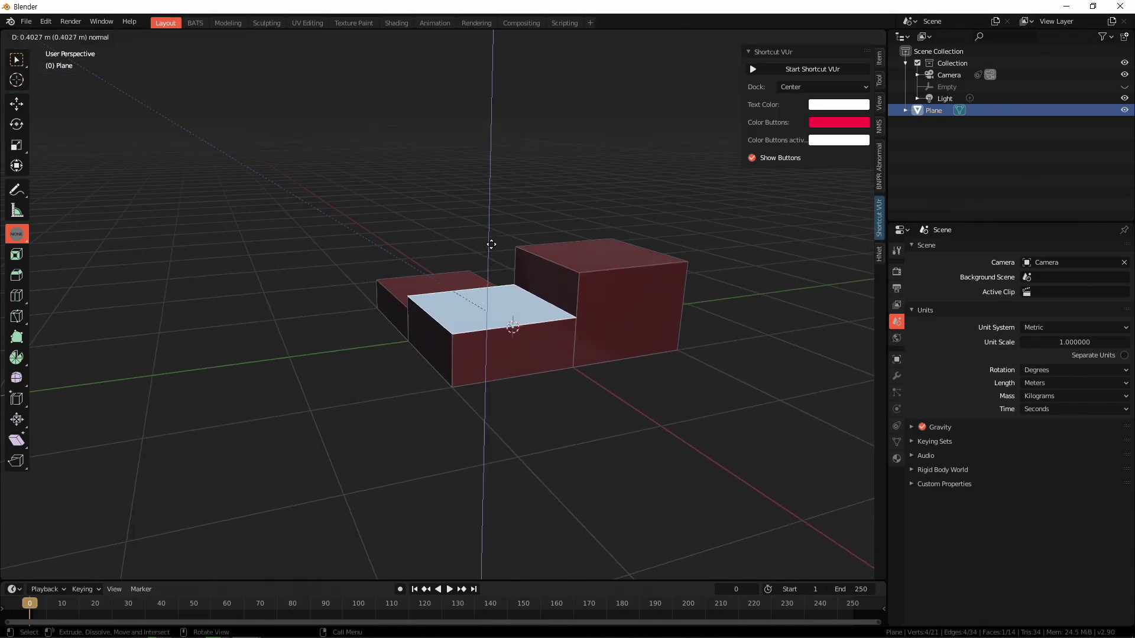
mouse_move(512, 285)
middle_down()
mouse_move(555, 317)
mouse_move(475, 285)
middle_up()
click(508, 272)
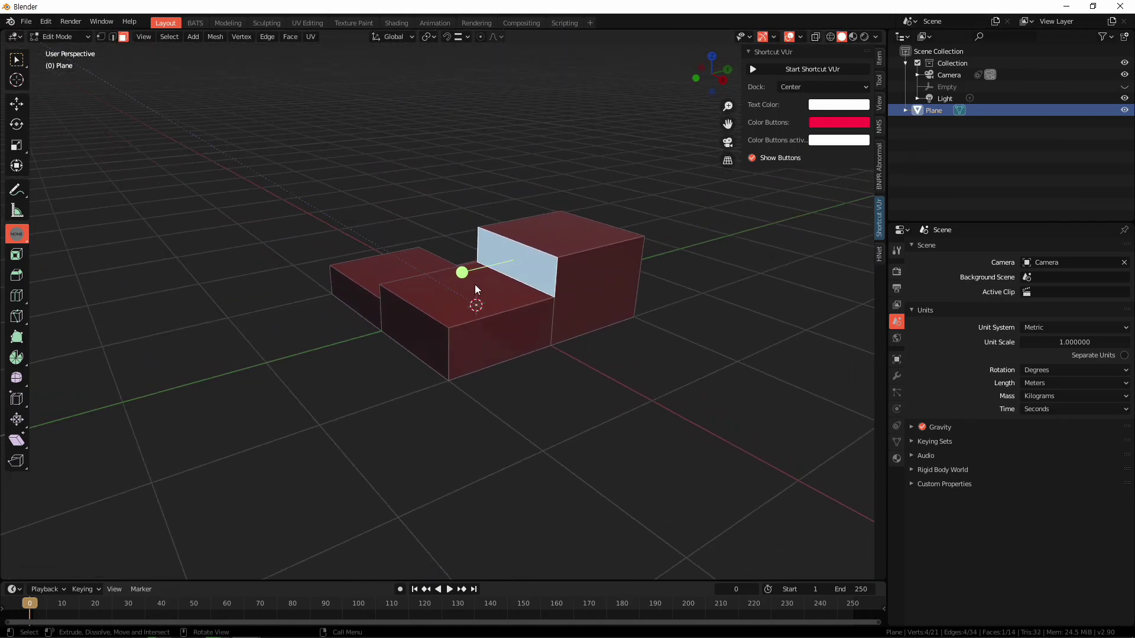
drag(464, 266, 246, 292)
click(246, 292)
mouse_move(245, 292)
middle_down()
mouse_move(577, 350)
mouse_move(605, 415)
middle_up()
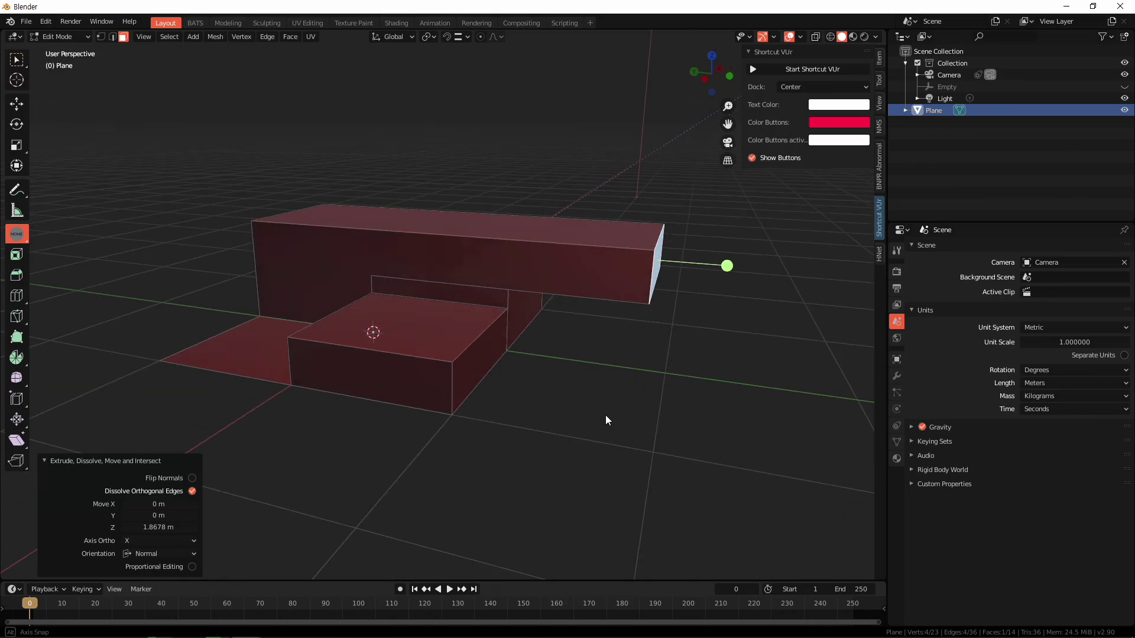
Extrude the lower step's back face outward and raise the narrow top face about 0.62 m
click(468, 294)
drag(409, 310, 414, 322)
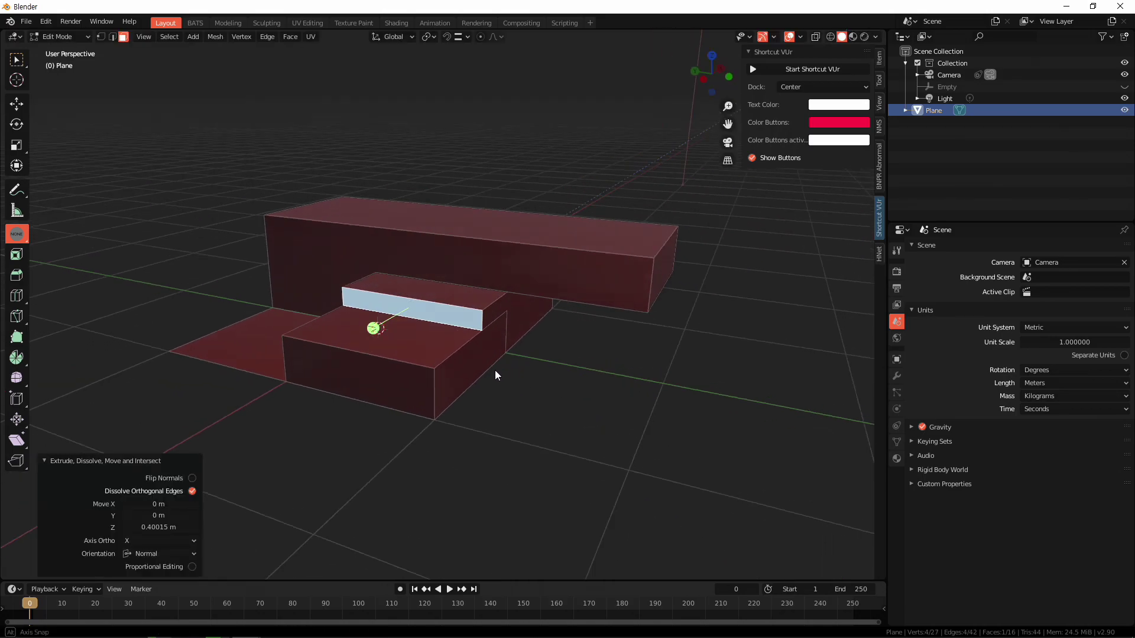
middle_drag(495, 370, 384, 331)
click(378, 319)
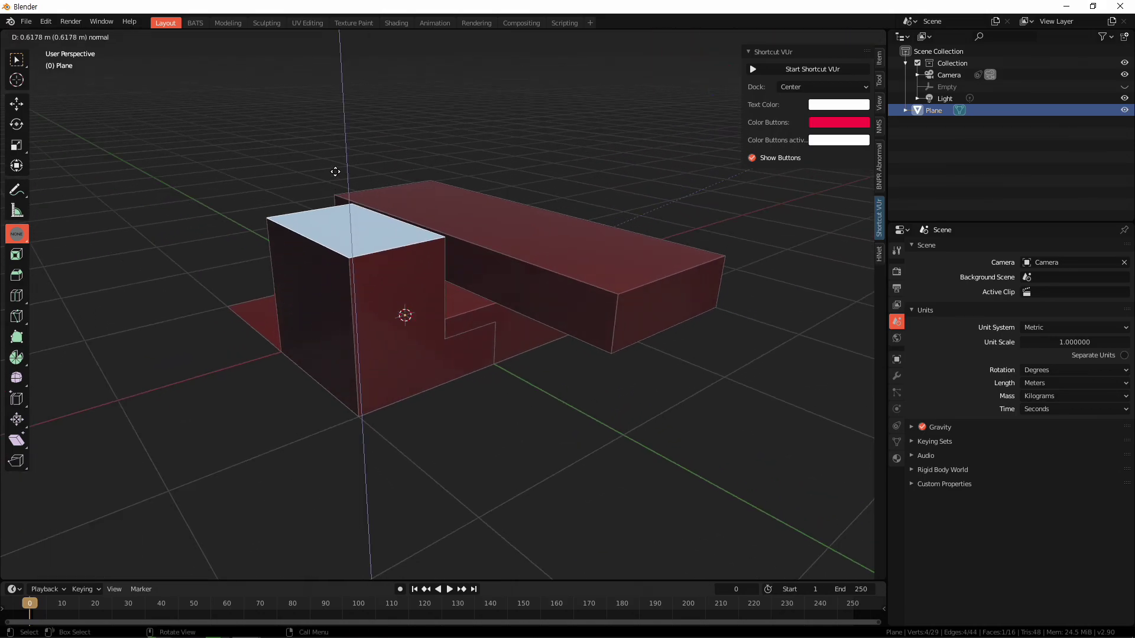
drag(353, 264, 337, 172)
Raise the last floor face about 0.23 m into a low block
mouse_move(461, 332)
middle_down()
mouse_move(435, 334)
mouse_move(583, 357)
mouse_move(413, 449)
middle_up()
click(413, 449)
right_click(455, 379)
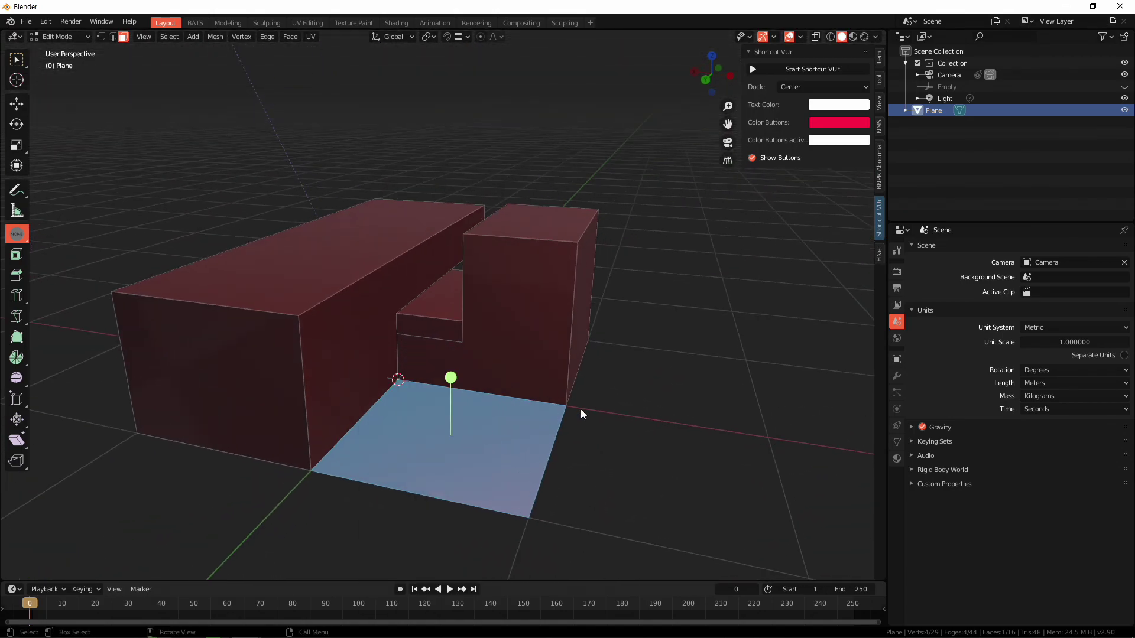
drag(451, 377, 451, 333)
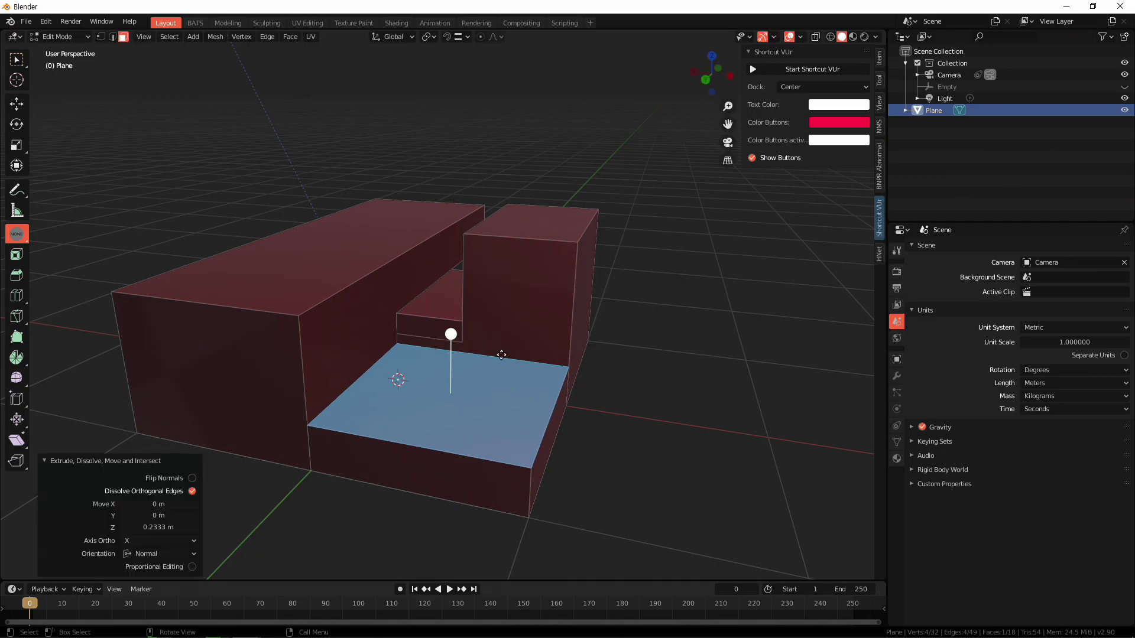
mouse_move(451, 333)
middle_down()
mouse_move(561, 400)
mouse_move(458, 344)
middle_up()
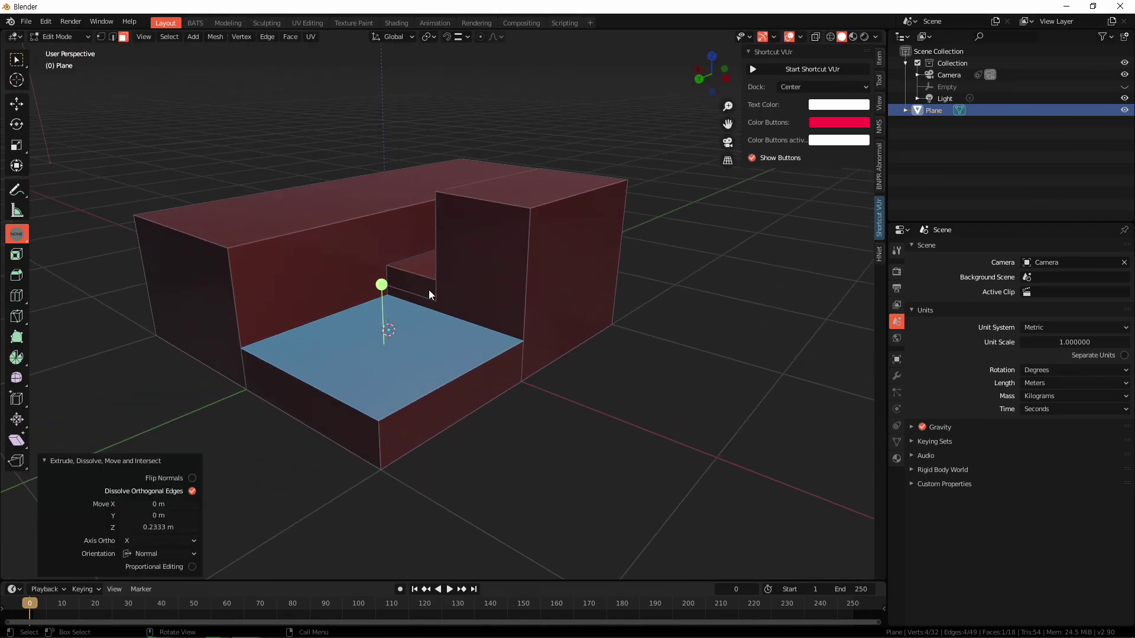
Extrude the small ledge and large wall faces outward together
click(428, 290)
mouse_move(446, 299)
middle_down()
mouse_move(389, 343)
mouse_move(438, 325)
middle_up()
shift+click(467, 319)
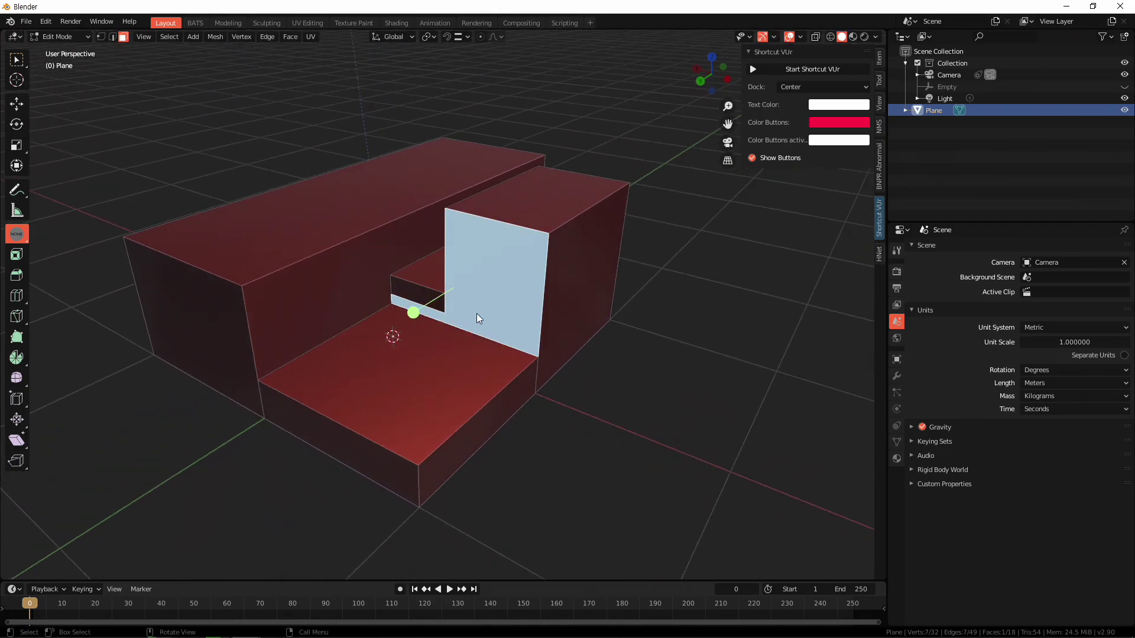
key(e)
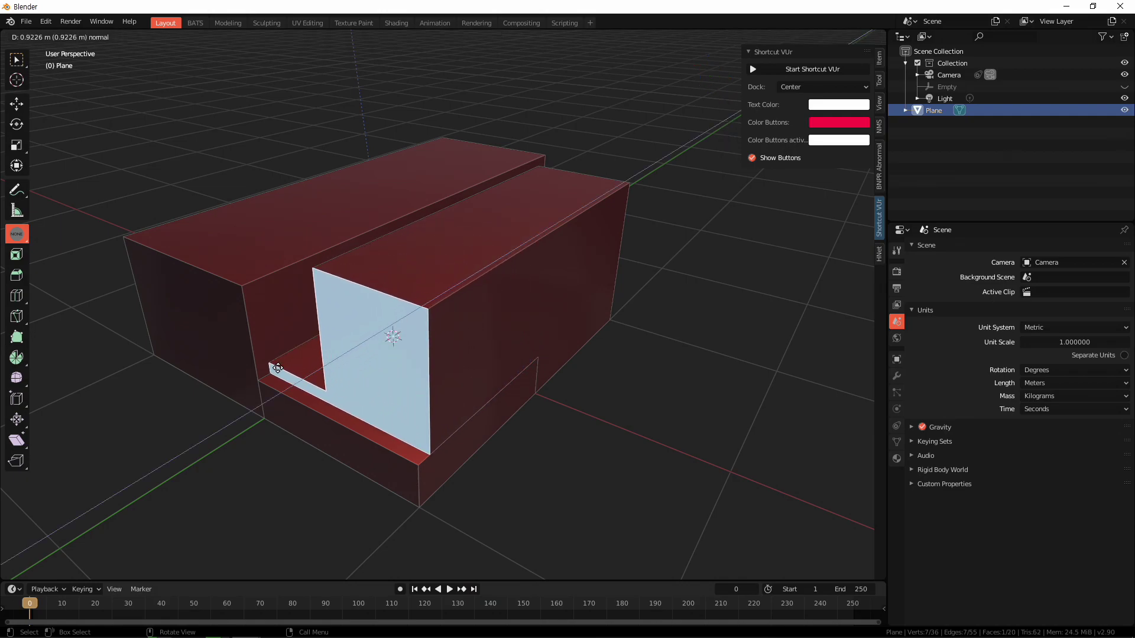
click(291, 362)
middle_drag(291, 363, 538, 418)
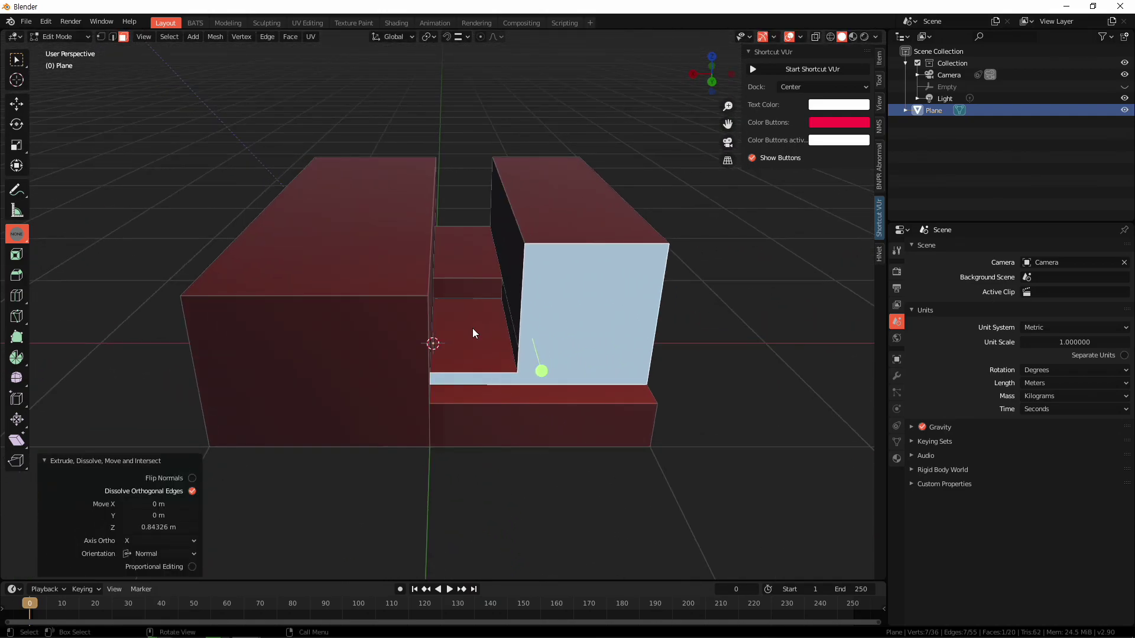
mouse_move(473, 333)
middle_down()
mouse_move(481, 370)
mouse_move(445, 274)
middle_up()
Extrude a face upward, then push the L-shaped front face out about 0.42 m
key(e)
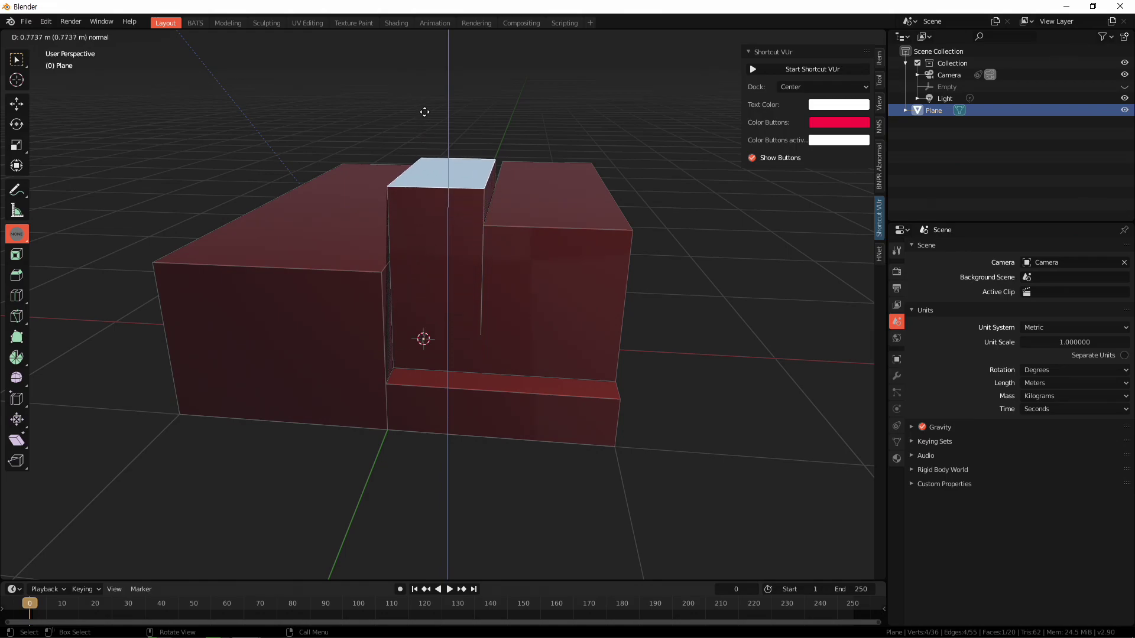
click(425, 112)
mouse_move(431, 72)
middle_down()
mouse_move(570, 372)
mouse_move(528, 384)
mouse_move(426, 338)
mouse_move(516, 384)
mouse_move(527, 379)
mouse_move(264, 357)
middle_up()
click(427, 339)
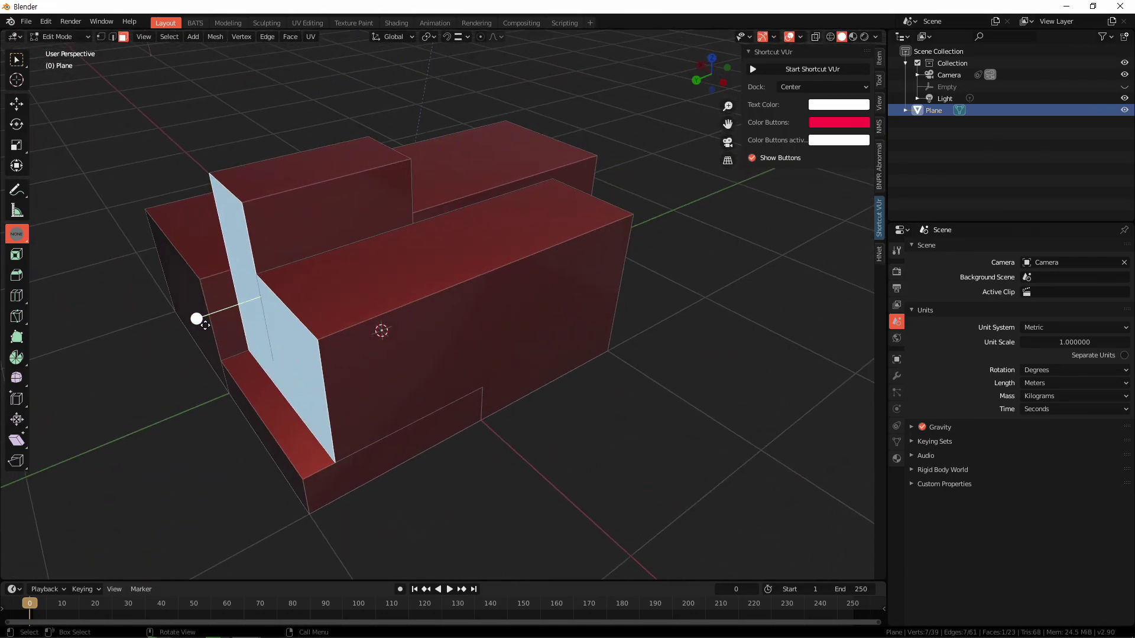
drag(196, 319, 102, 342)
mouse_move(101, 342)
middle_down()
mouse_move(400, 370)
mouse_move(636, 469)
mouse_move(661, 456)
mouse_move(616, 430)
mouse_move(511, 456)
mouse_move(513, 401)
mouse_move(481, 398)
middle_up()
Pull an inner vertical face outward into a long wing
click(636, 466)
click(499, 394)
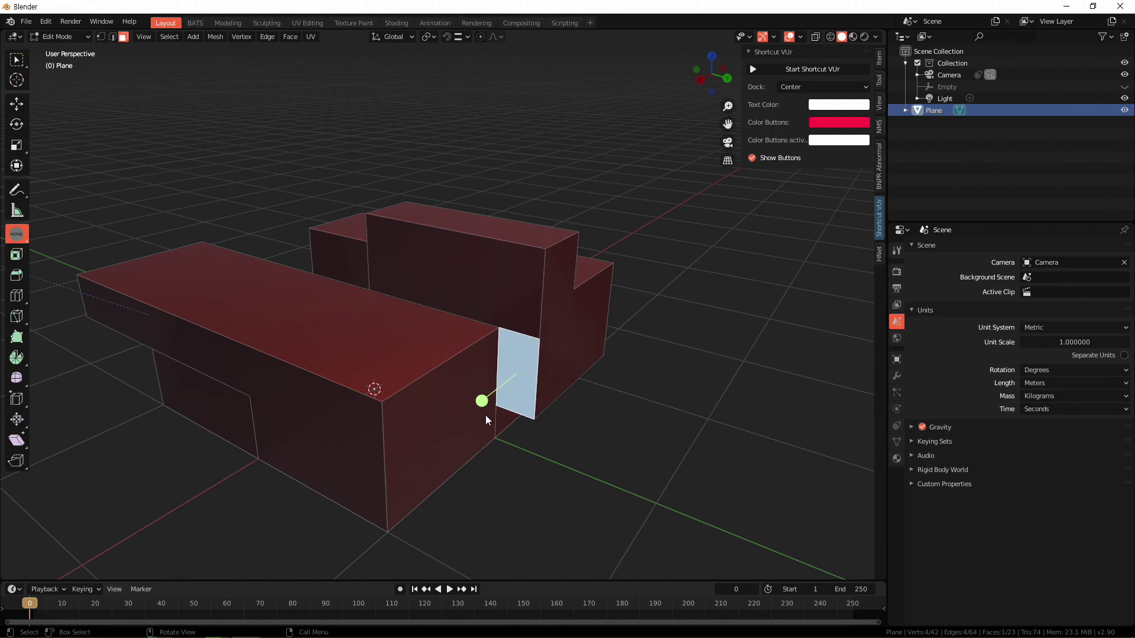
drag(482, 398, 281, 505)
mouse_move(281, 505)
middle_down()
mouse_move(615, 436)
mouse_move(690, 463)
mouse_move(599, 406)
mouse_move(651, 456)
middle_up()
click(622, 431)
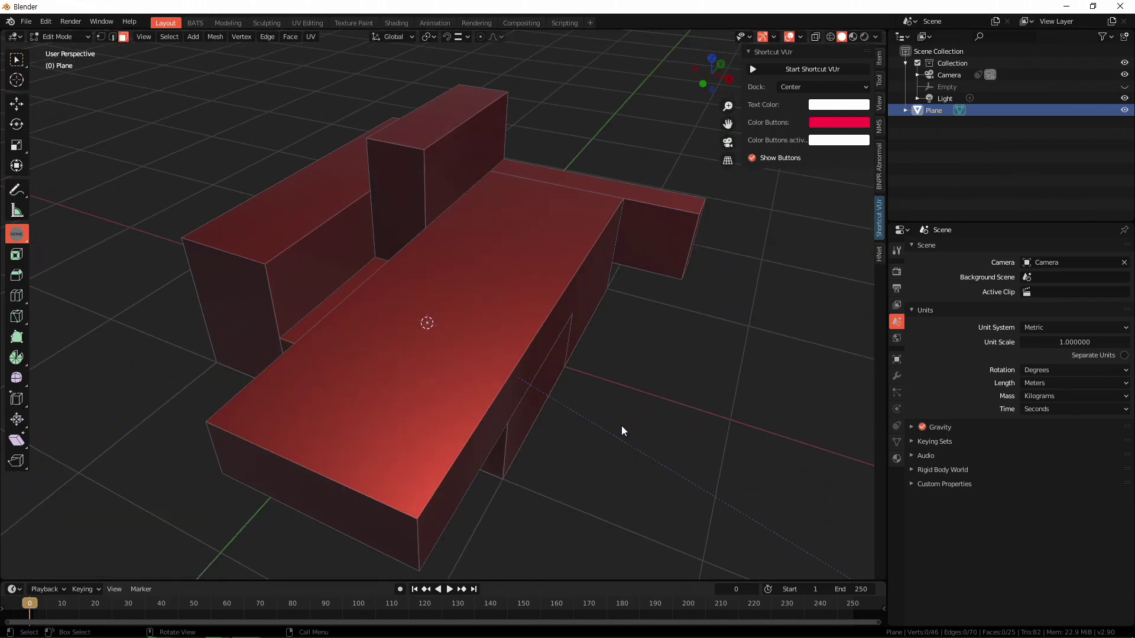
Extrude another side face outward along its normal into a long arm
click(585, 310)
middle_drag(586, 309, 600, 375)
drag(601, 375, 699, 403)
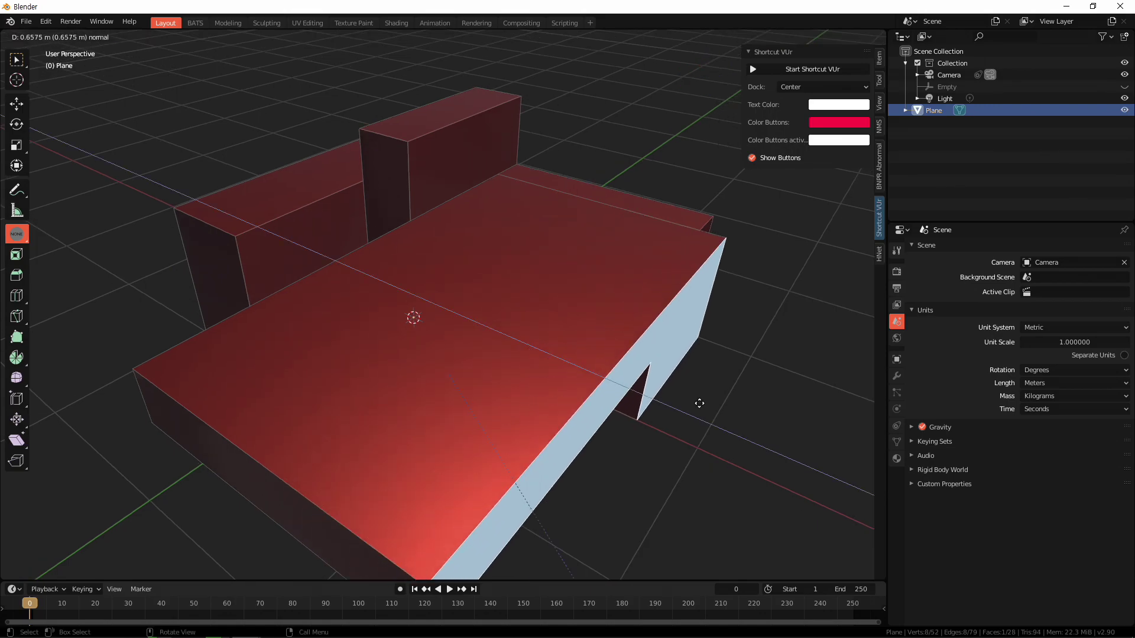
mouse_move(699, 403)
middle_down()
mouse_move(668, 360)
mouse_move(505, 365)
mouse_move(361, 285)
mouse_move(525, 385)
mouse_move(495, 321)
middle_up()
Extrude the selected face along its normal, then extrude a back face outward
key(e)
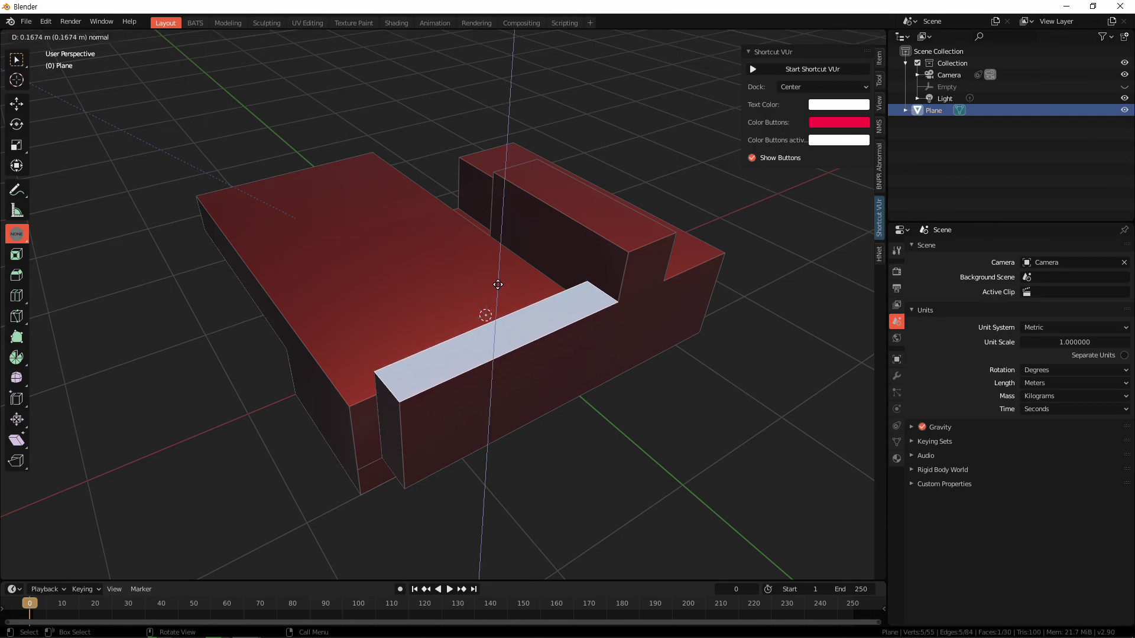
click(498, 285)
mouse_move(558, 266)
middle_down()
mouse_move(573, 246)
mouse_move(542, 256)
mouse_move(527, 385)
mouse_move(520, 356)
mouse_move(709, 406)
mouse_move(750, 402)
mouse_move(691, 405)
middle_up()
click(542, 256)
key(e)
click(513, 275)
click(690, 406)
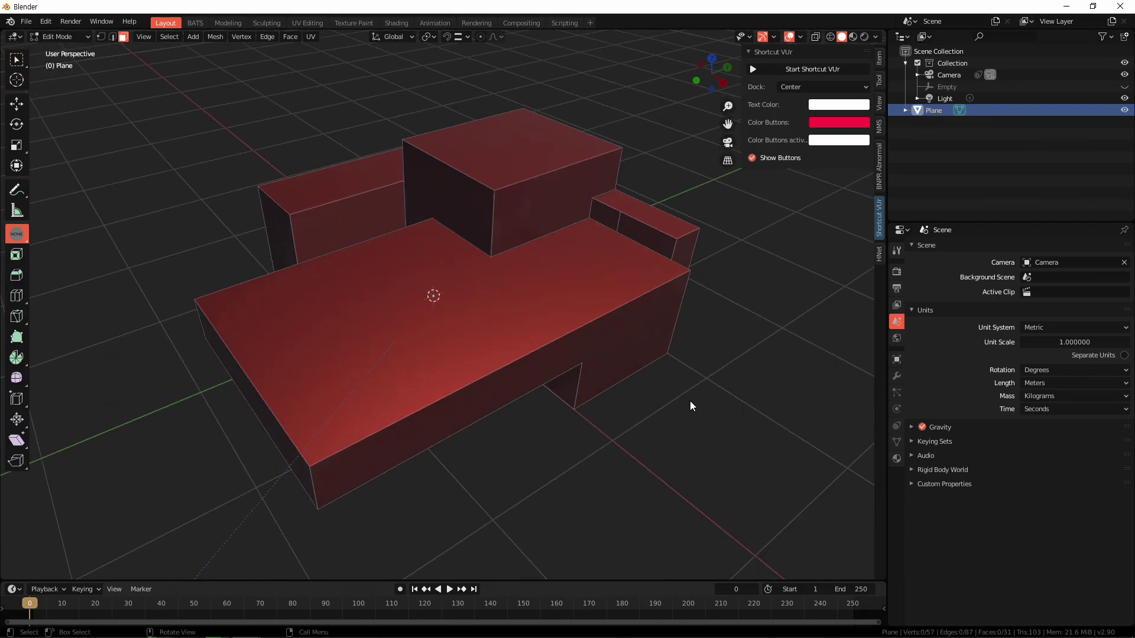
Extrude the front block's top face upward, cancelling the extra move
click(537, 370)
middle_drag(537, 370, 540, 256)
mouse_move(525, 192)
mouse_down()
mouse_move(518, 159)
mouse_move(539, 193)
mouse_up()
right_click(518, 158)
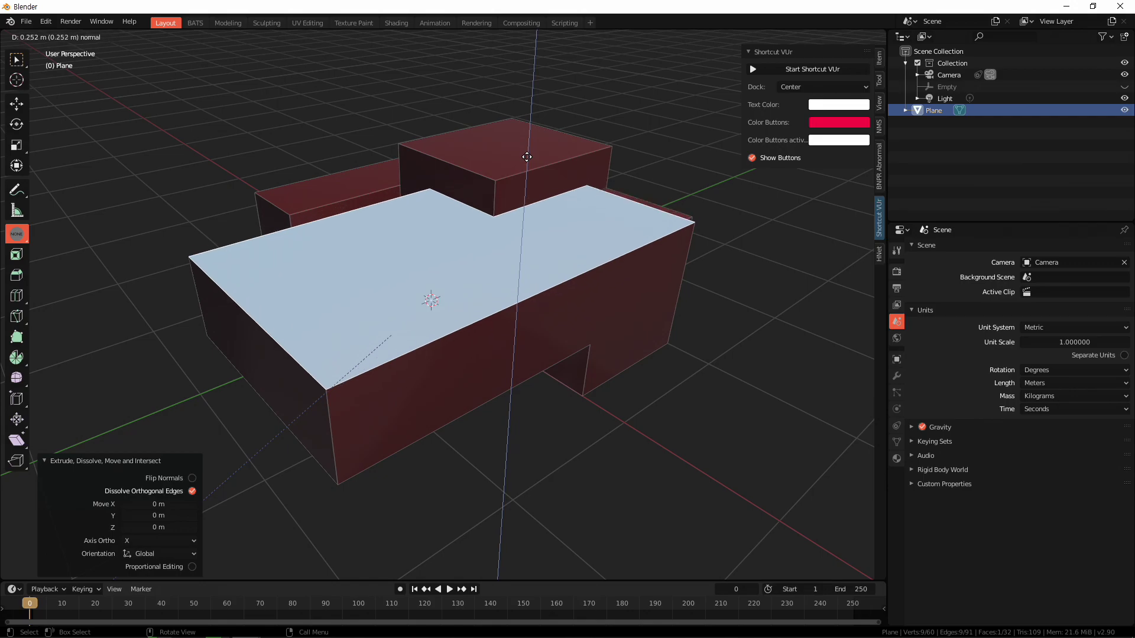
mouse_move(539, 194)
middle_down()
mouse_move(608, 250)
mouse_move(478, 172)
mouse_move(594, 222)
mouse_move(460, 240)
middle_up()
Pull the vertical L-shaped face and another L-shaped face outward
click(479, 172)
drag(435, 230, 489, 260)
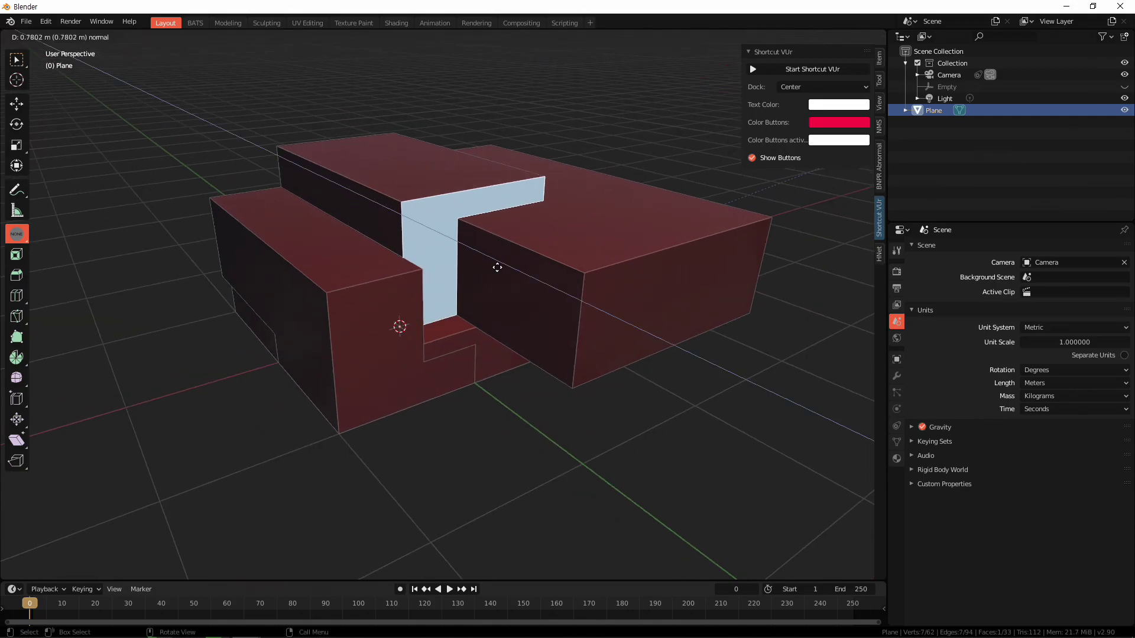
mouse_move(489, 261)
middle_down()
mouse_move(504, 308)
mouse_move(555, 289)
mouse_move(521, 307)
middle_up()
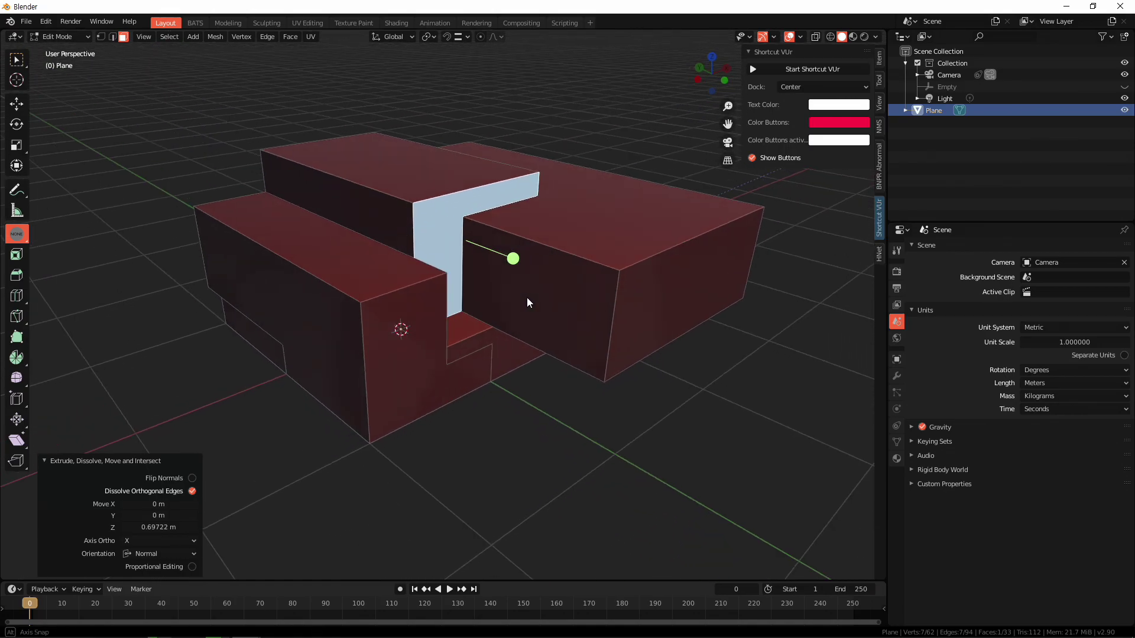
click(554, 296)
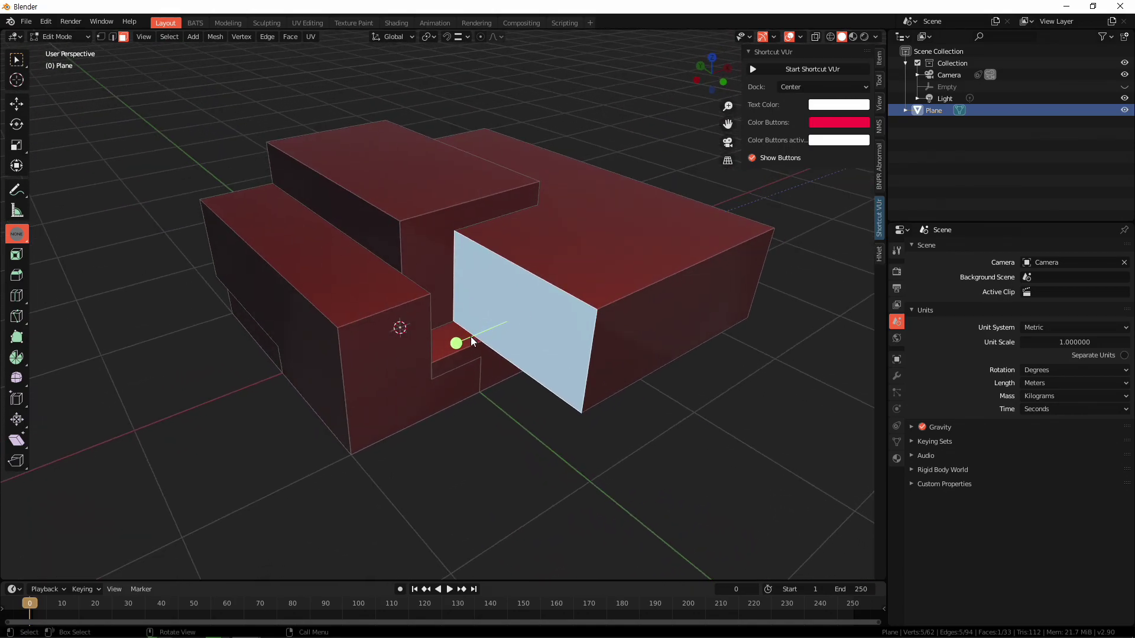
drag(460, 337, 449, 354)
mouse_move(449, 354)
middle_down()
mouse_move(640, 341)
mouse_move(462, 225)
middle_up()
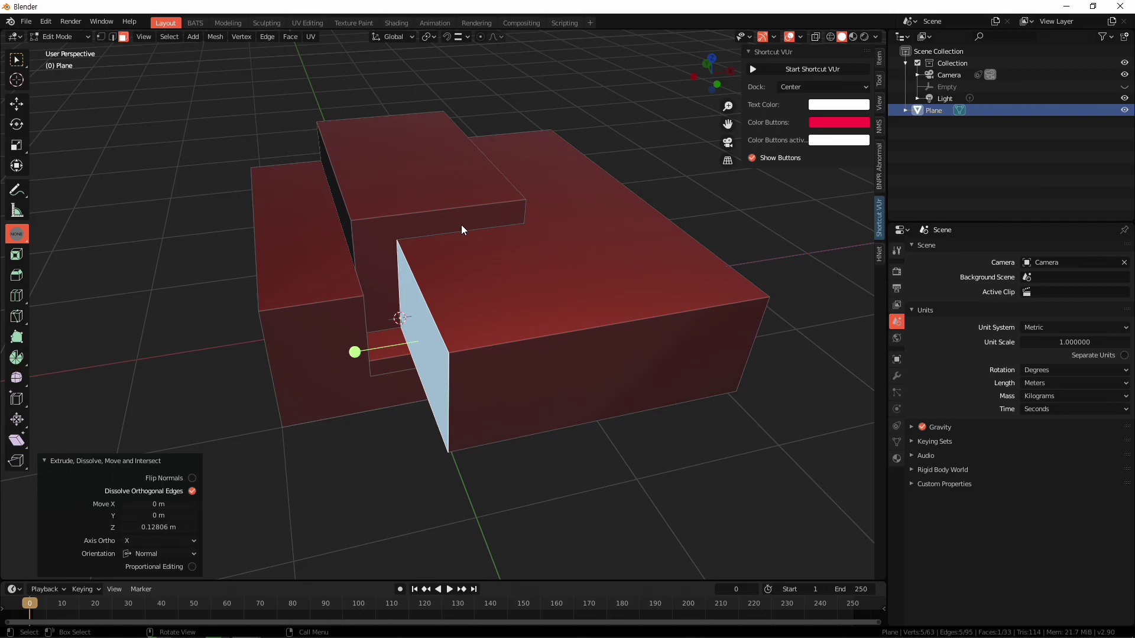
mouse_move(461, 224)
mouse_down()
mouse_move(431, 291)
mouse_move(459, 333)
mouse_up()
click(459, 333)
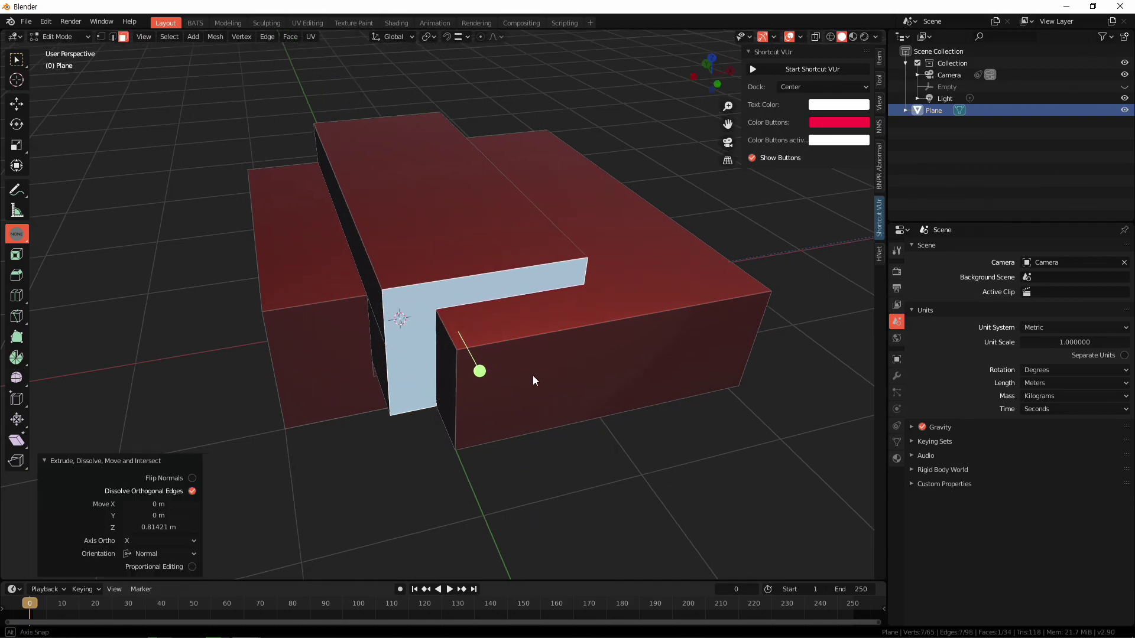
Extrude the right box's front face outward
mouse_move(533, 375)
middle_down()
mouse_move(569, 324)
mouse_move(582, 358)
middle_up()
click(630, 246)
mouse_move(630, 246)
middle_down()
mouse_move(591, 330)
mouse_move(532, 309)
middle_up()
drag(532, 309, 436, 336)
click(431, 339)
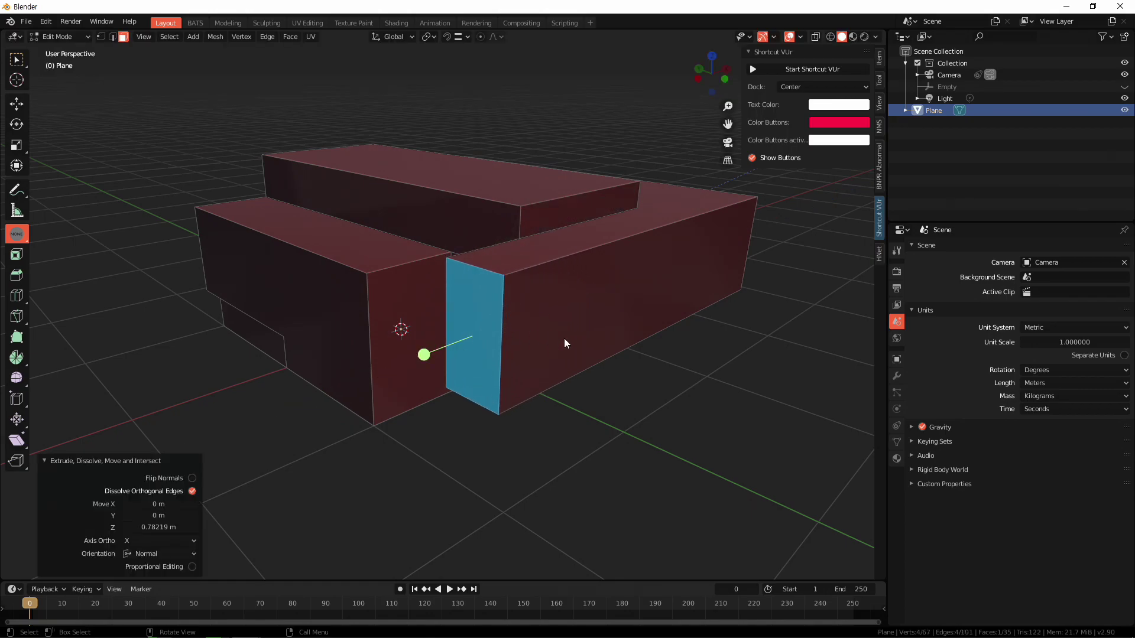
Extrude the upper block's long front face outward
mouse_move(564, 338)
middle_down()
mouse_move(672, 359)
mouse_move(628, 211)
mouse_move(573, 321)
mouse_move(584, 302)
mouse_move(559, 286)
mouse_move(550, 317)
mouse_move(520, 273)
middle_up()
click(627, 211)
click(590, 307)
click(523, 266)
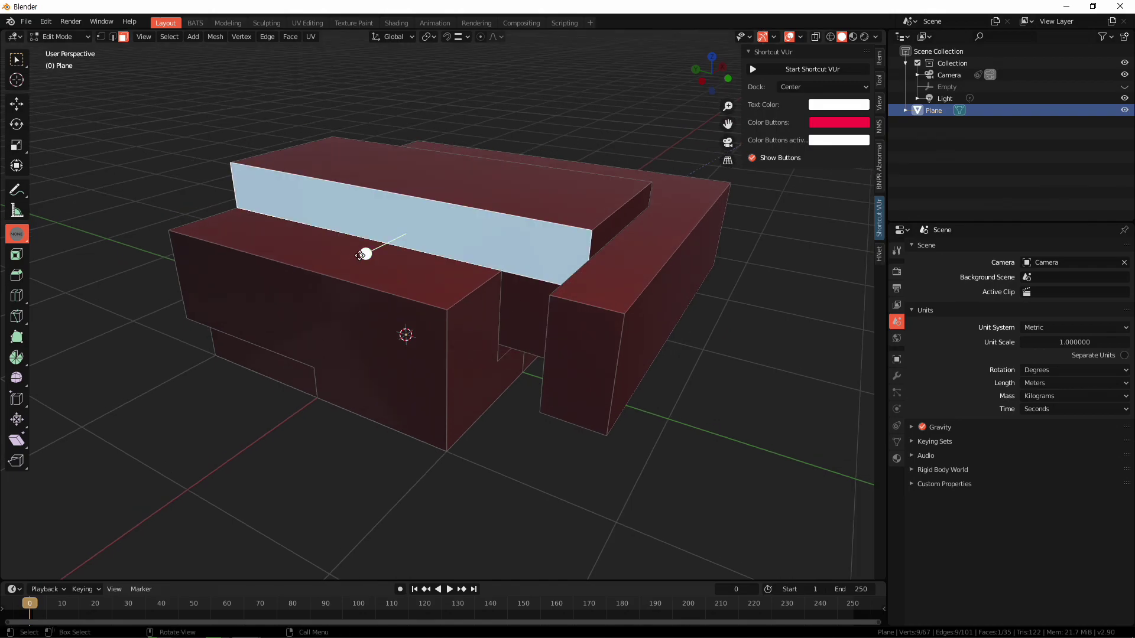
drag(361, 255, 502, 342)
middle_drag(501, 342, 537, 274)
Pull a small inner face out toward the viewer
click(535, 271)
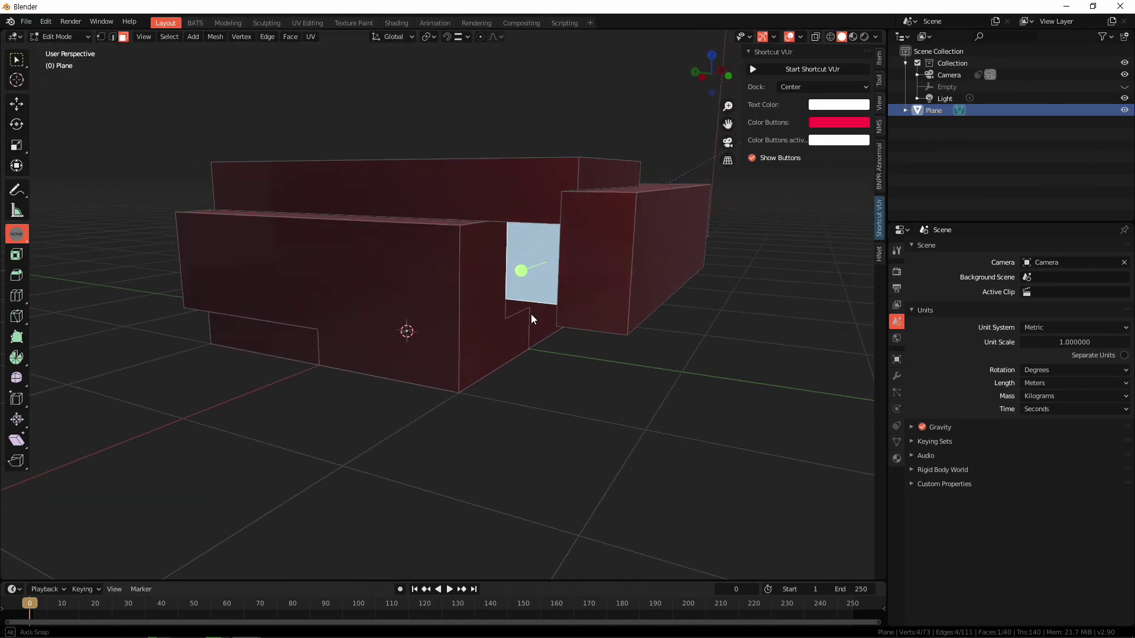
middle_drag(531, 315, 498, 326)
drag(498, 327, 463, 382)
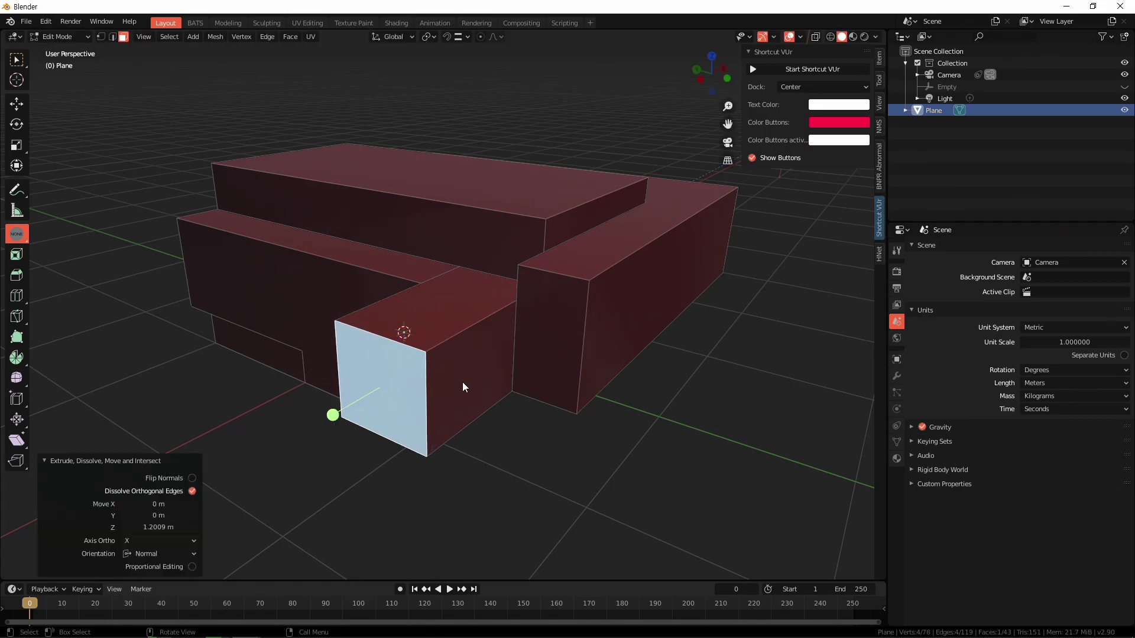
mouse_move(462, 381)
middle_down()
mouse_move(472, 399)
mouse_move(608, 389)
mouse_move(629, 355)
mouse_move(601, 342)
mouse_move(586, 309)
mouse_move(593, 364)
mouse_move(621, 275)
middle_up()
Push the large L-shaped face out about 0.3 m, then select the upper block's top face
click(593, 364)
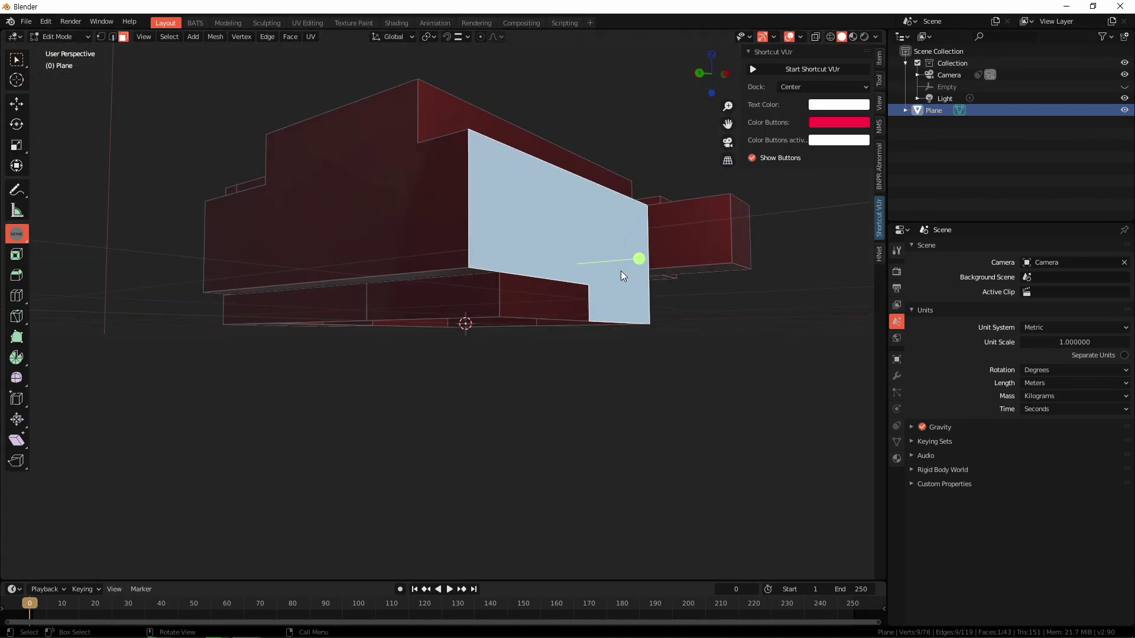
click(638, 258)
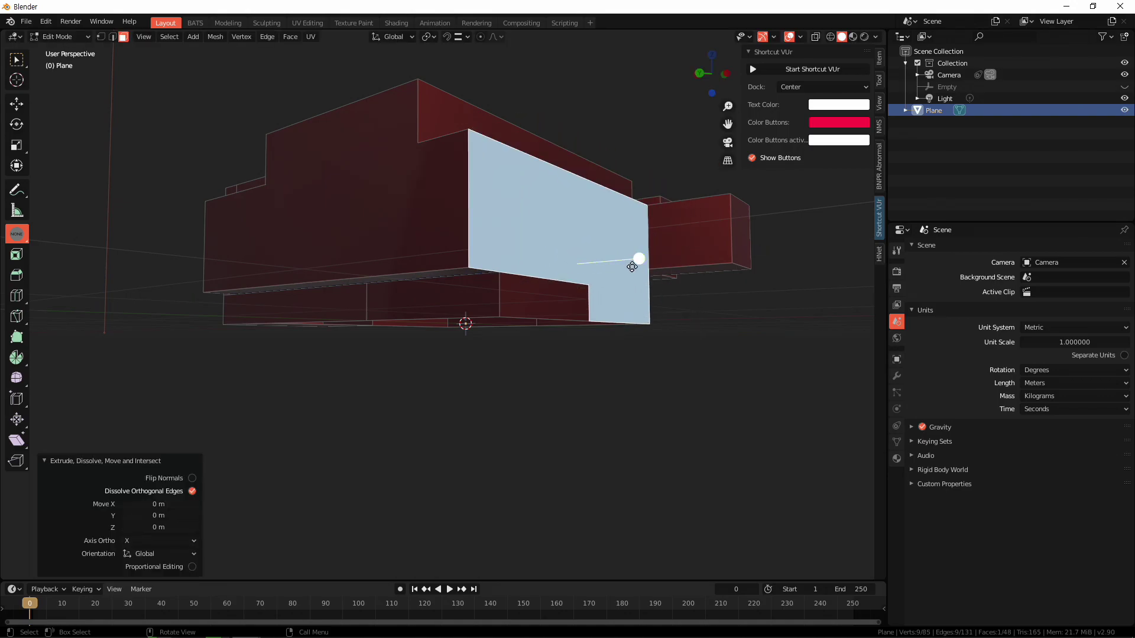
drag(632, 267, 654, 292)
mouse_move(654, 292)
middle_down()
mouse_move(627, 350)
mouse_move(616, 319)
mouse_move(541, 297)
mouse_move(537, 342)
mouse_move(415, 314)
mouse_move(407, 330)
mouse_move(463, 346)
mouse_move(470, 319)
middle_up()
click(616, 320)
Loop-cut the top face through its middle and switch to face select
key(ctrl+r)
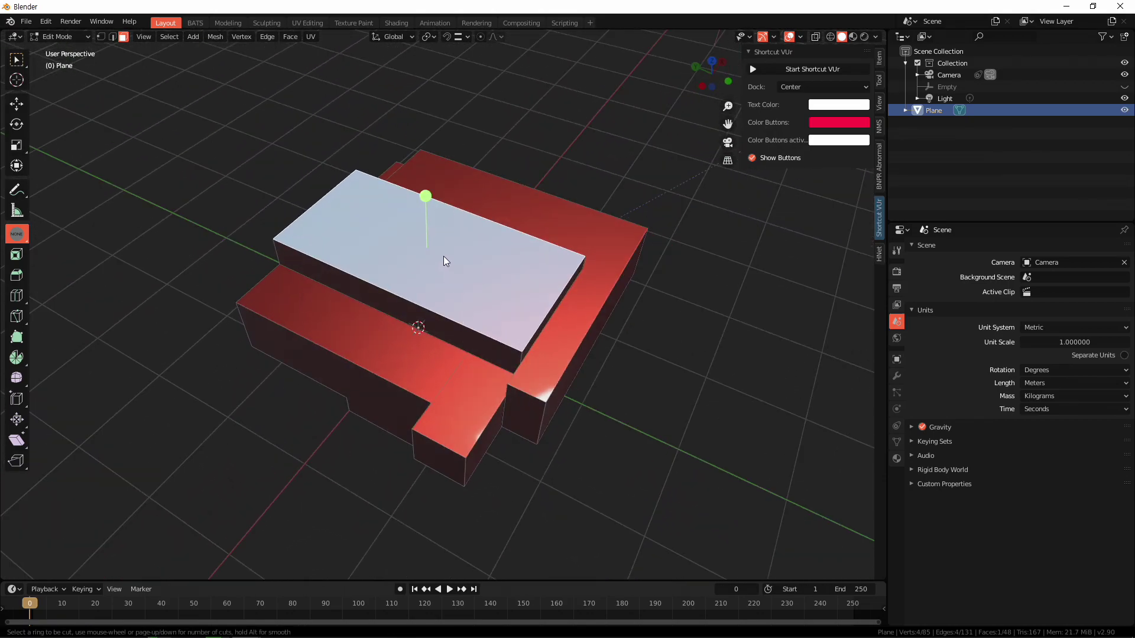
click(414, 271)
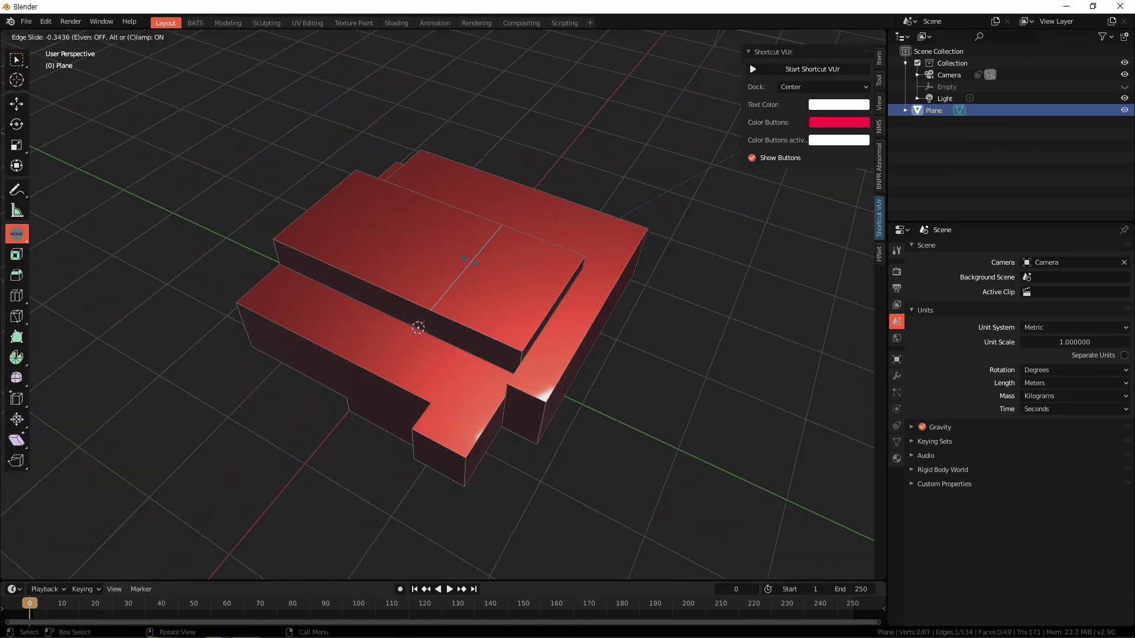
right_click(444, 258)
middle_drag(445, 264, 444, 278)
key(3)
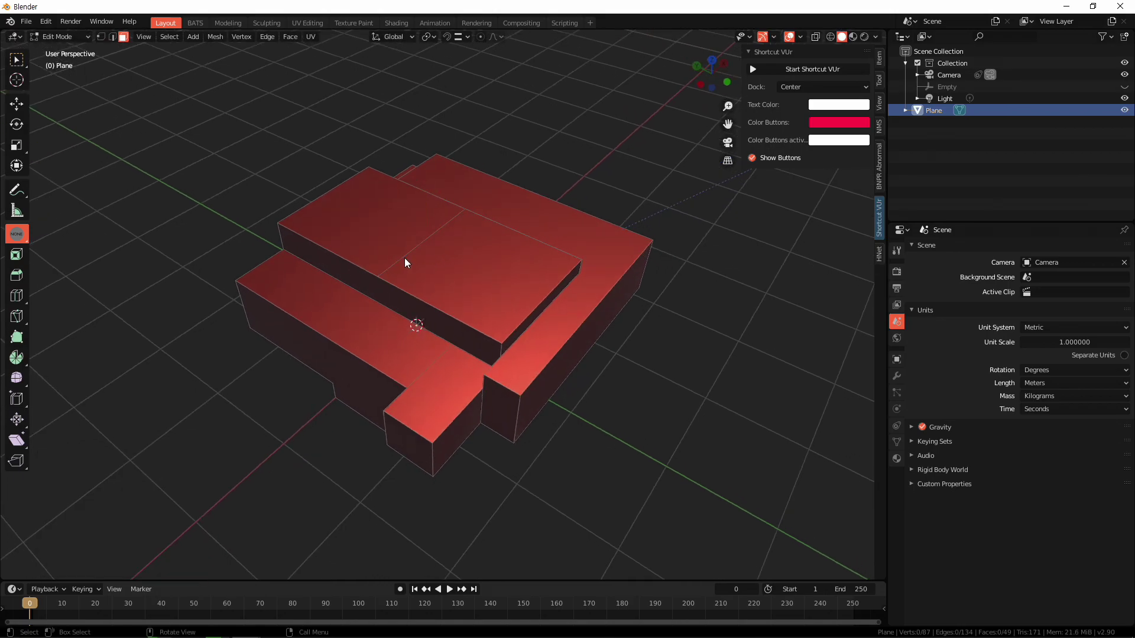
Raise the left half of the top face and the lower middle face into taller blocks
click(406, 234)
middle_drag(406, 239, 417, 286)
key(alt+e)
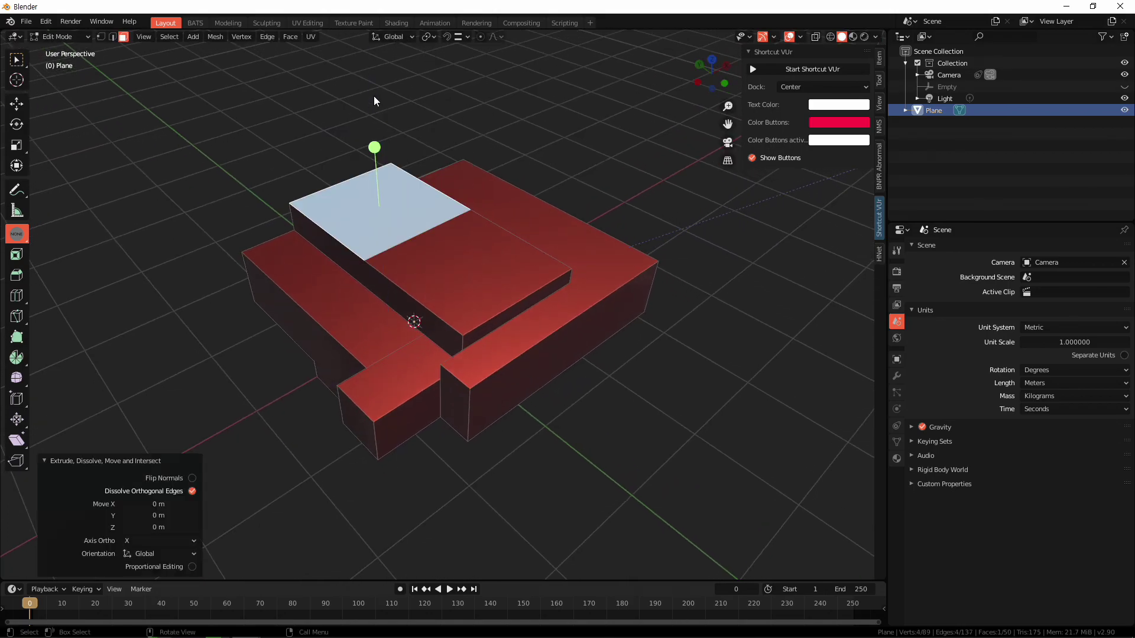
drag(388, 149, 384, 100)
click(477, 283)
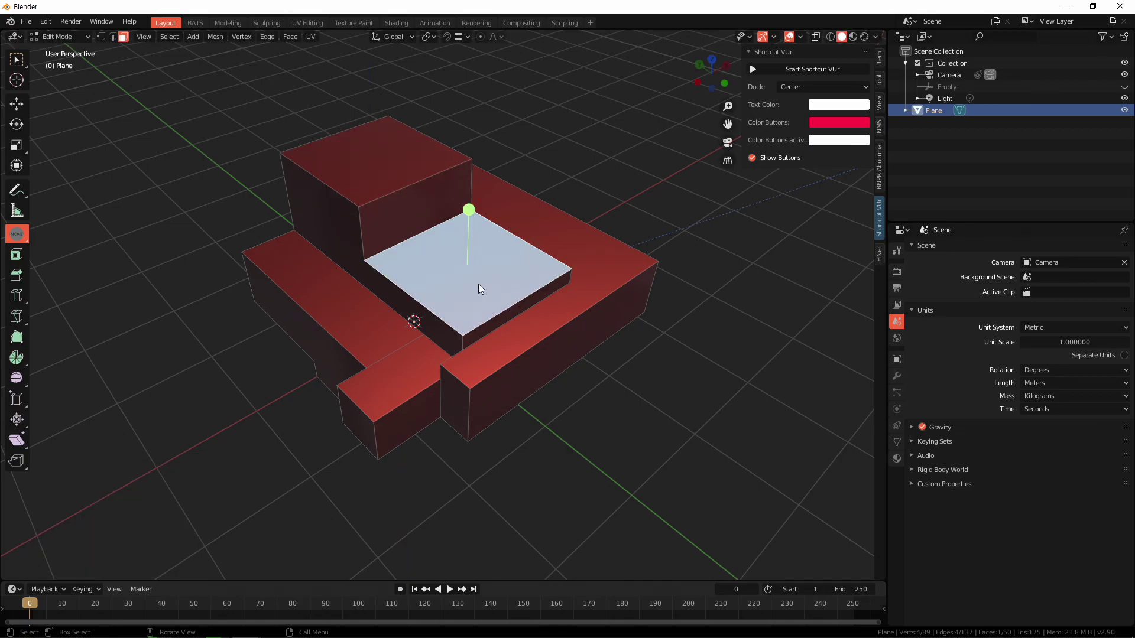
mouse_move(468, 218)
mouse_down()
mouse_move(467, 201)
mouse_move(601, 353)
mouse_up()
Extrude the notched vertical face outward into a broad overhanging slab
click(413, 194)
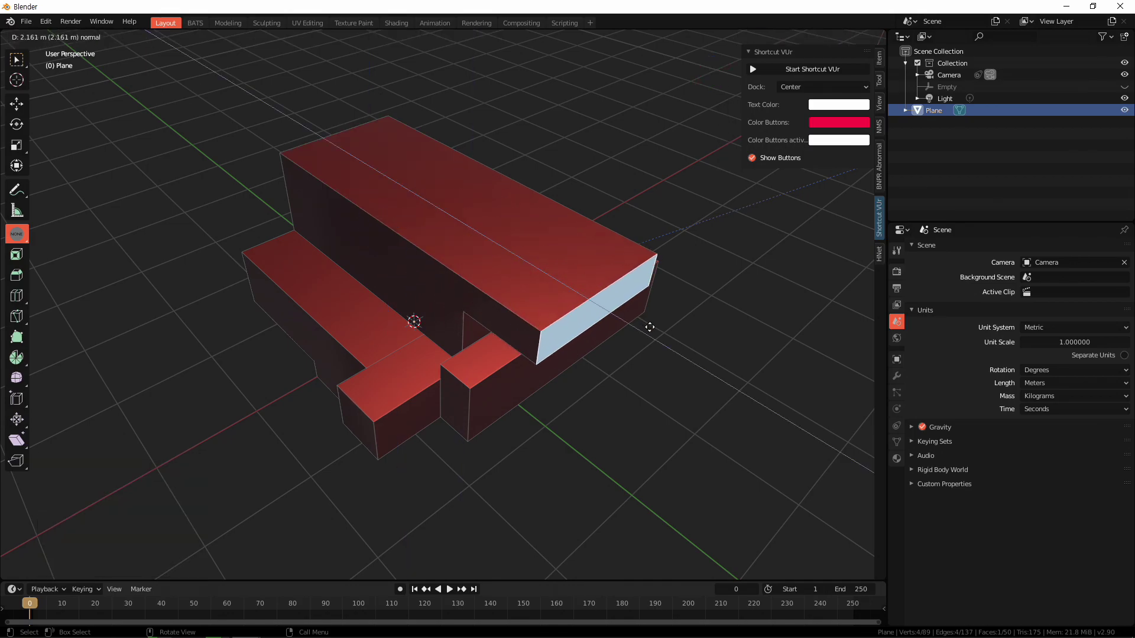
mouse_move(601, 353)
middle_down()
mouse_move(648, 385)
mouse_move(527, 341)
mouse_move(492, 281)
mouse_move(467, 328)
mouse_move(467, 304)
middle_up()
click(471, 225)
mouse_move(472, 224)
middle_down()
mouse_move(498, 332)
mouse_move(499, 306)
middle_up()
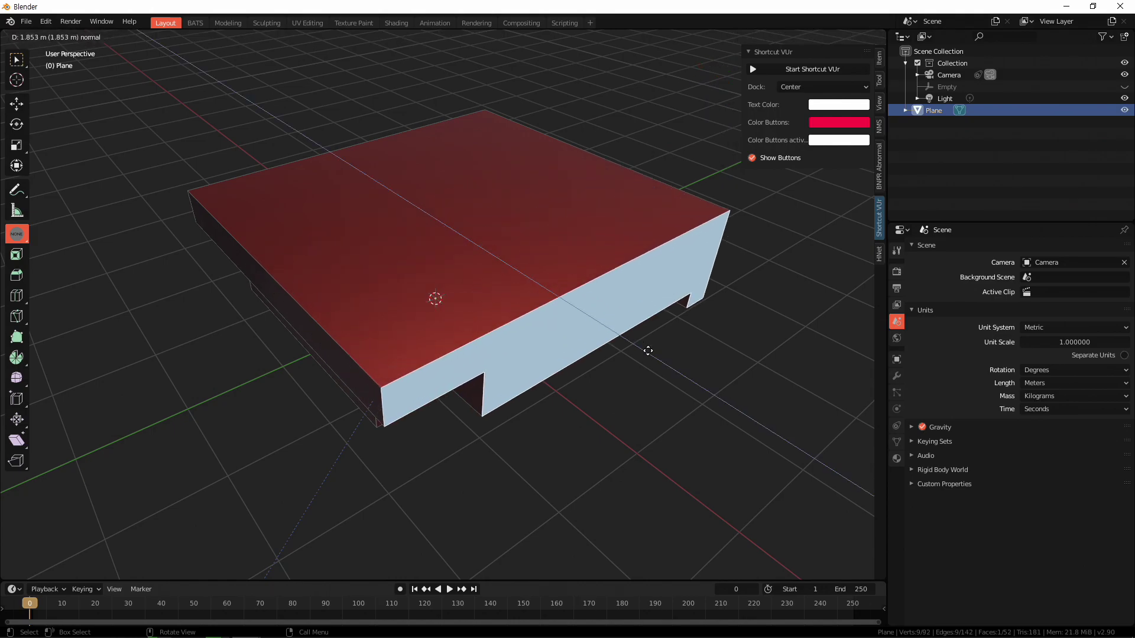
click(566, 383)
right_click(567, 383)
key(Escape)
mouse_move(576, 398)
middle_down()
mouse_move(680, 327)
mouse_move(679, 407)
mouse_move(601, 383)
mouse_move(556, 288)
mouse_move(606, 365)
mouse_move(631, 336)
mouse_move(569, 329)
mouse_move(509, 261)
middle_up()
click(556, 288)
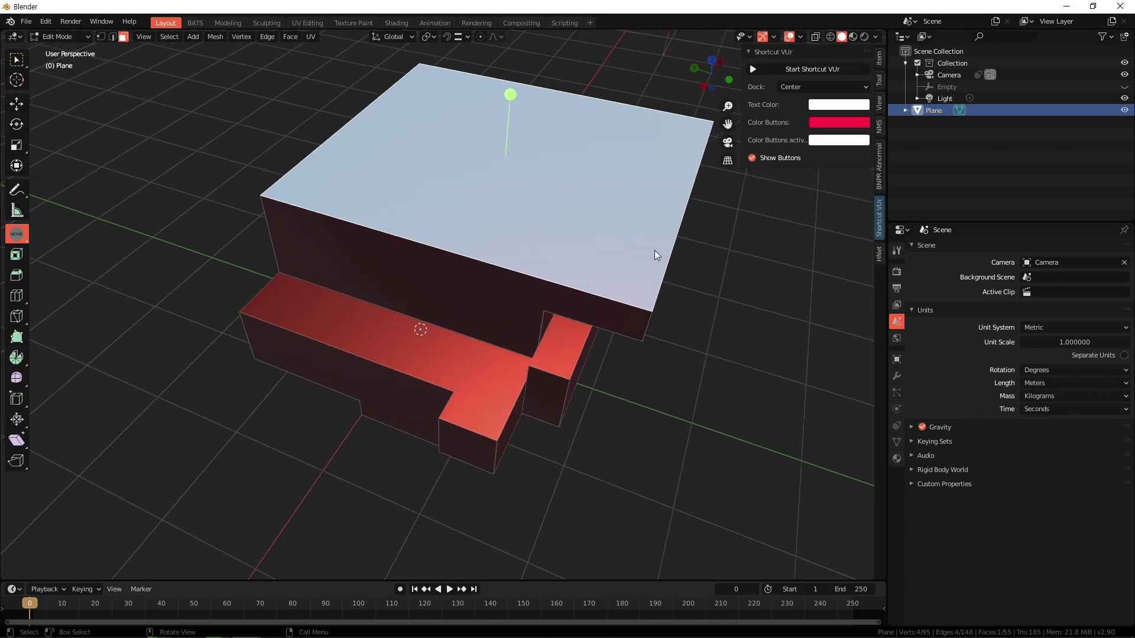
click(694, 269)
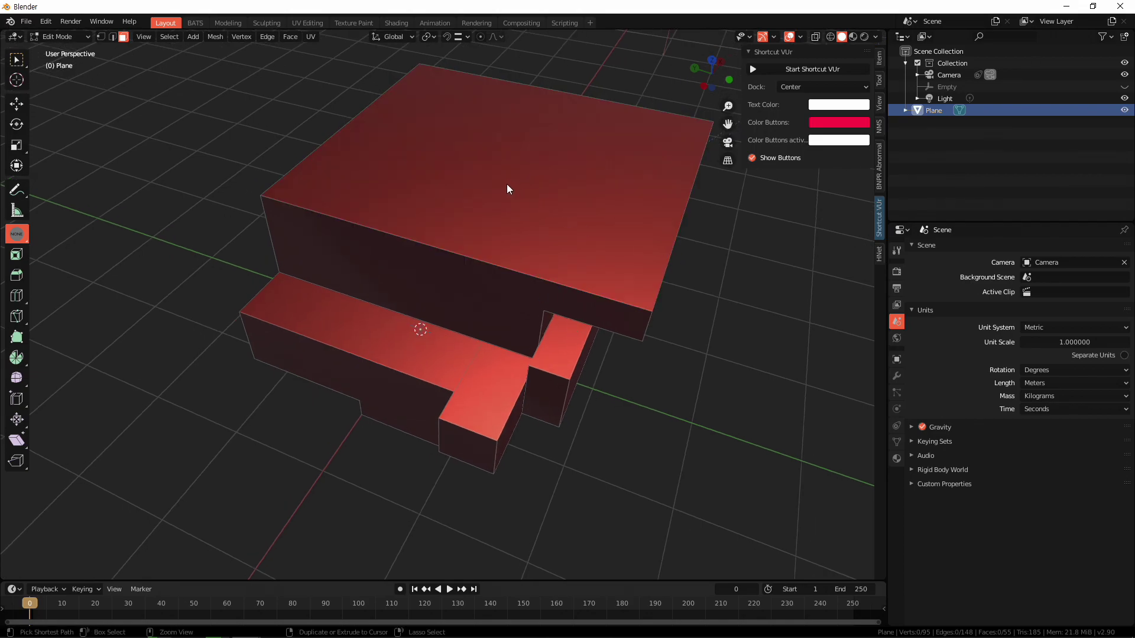
Add two evenly spaced loop cuts across the top slab in edge select mode
key(2)
key(ctrl+r)
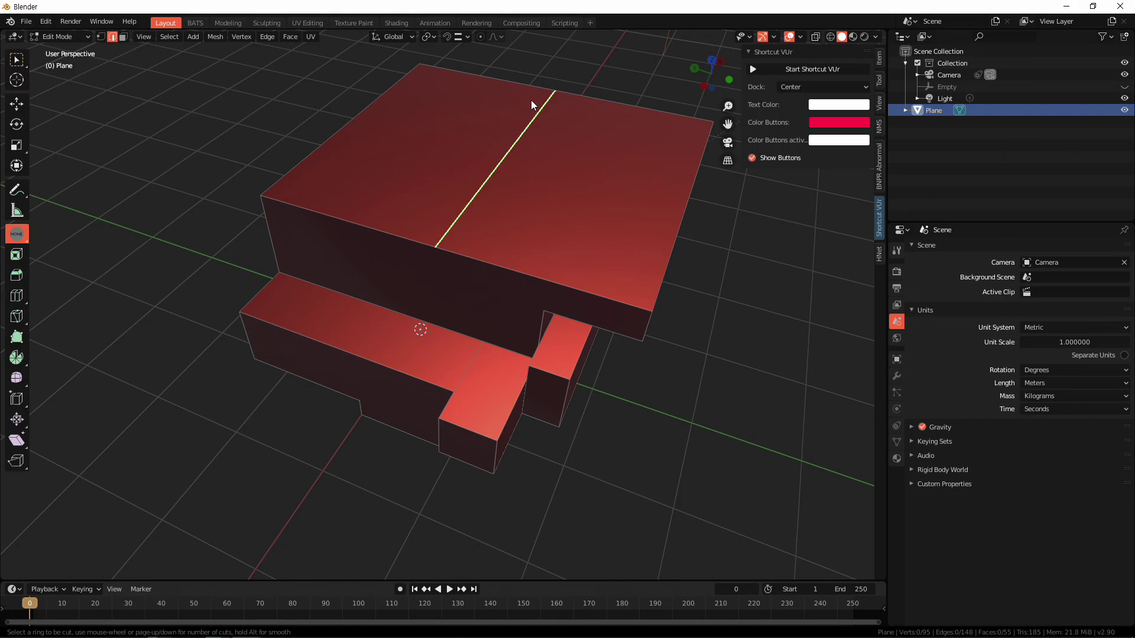
scroll(536, 99, up, 1)
click(536, 100)
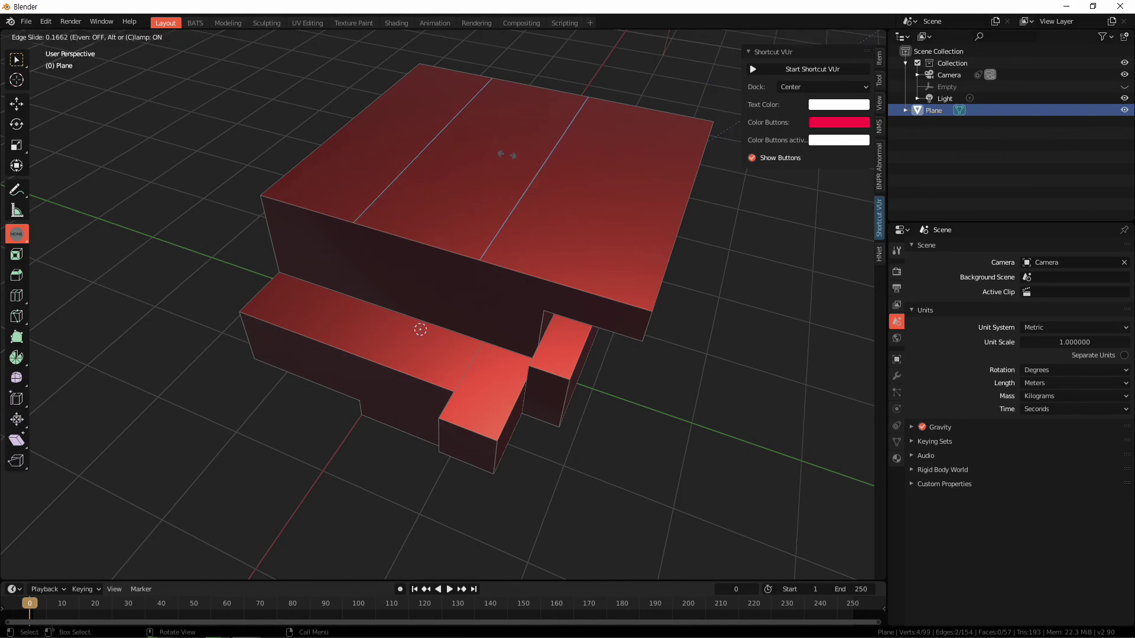
right_click(536, 99)
mouse_move(511, 114)
middle_down()
mouse_move(511, 209)
mouse_move(517, 176)
mouse_move(396, 266)
middle_up()
Raise the left and right top strips into tall blocks and the middle strip into a lower step
key(3)
click(336, 258)
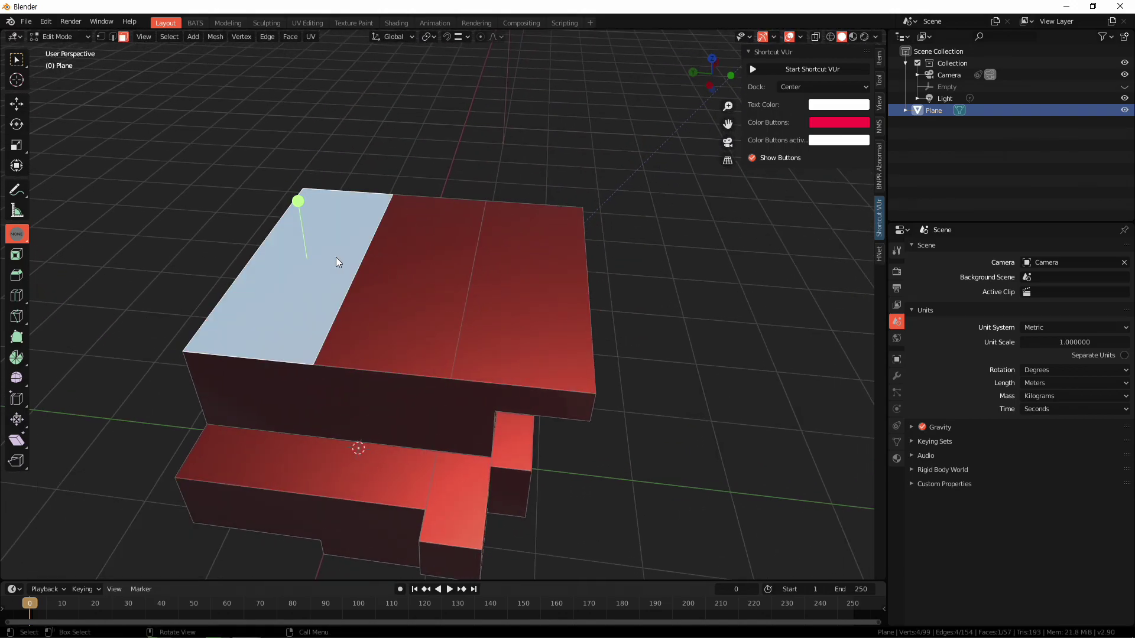
drag(305, 186, 293, 95)
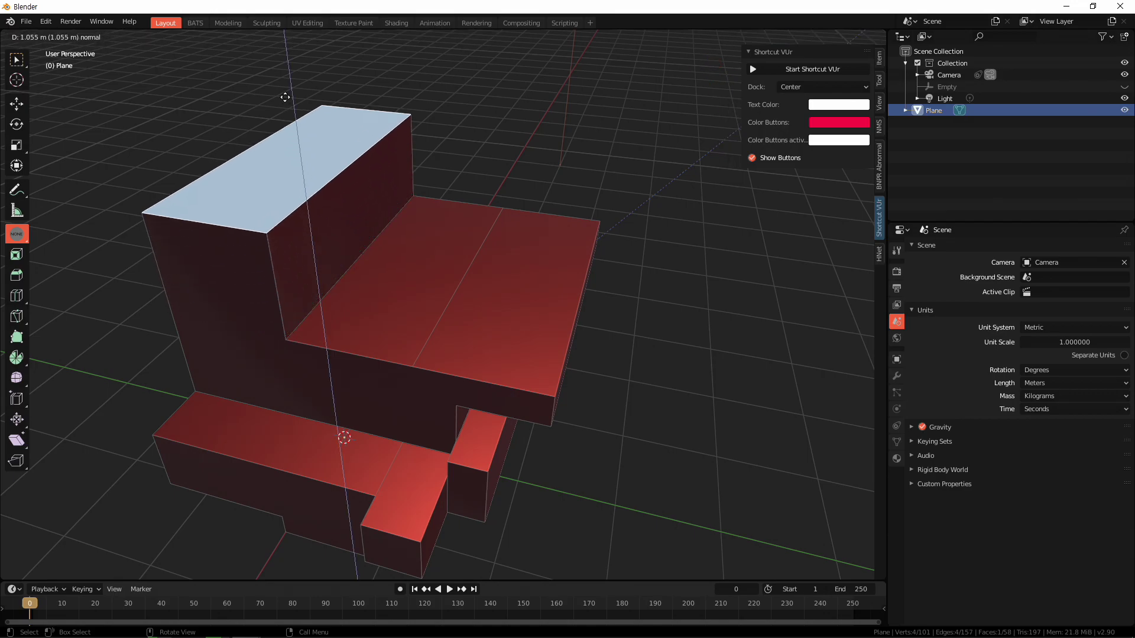
click(417, 253)
drag(411, 204, 412, 168)
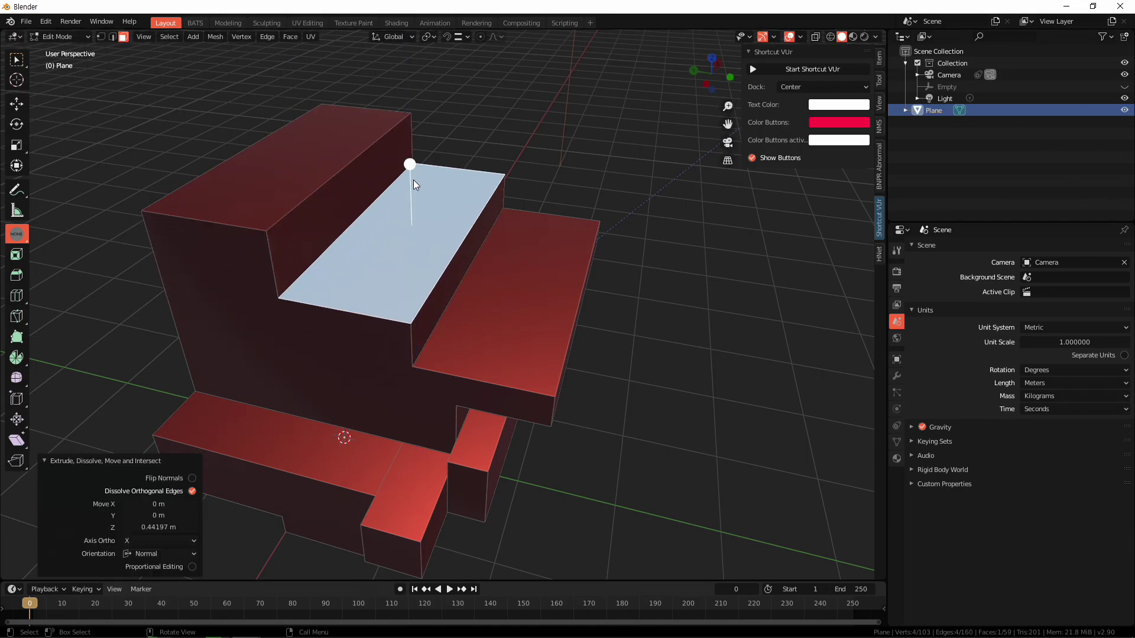
click(515, 289)
drag(528, 224, 523, 142)
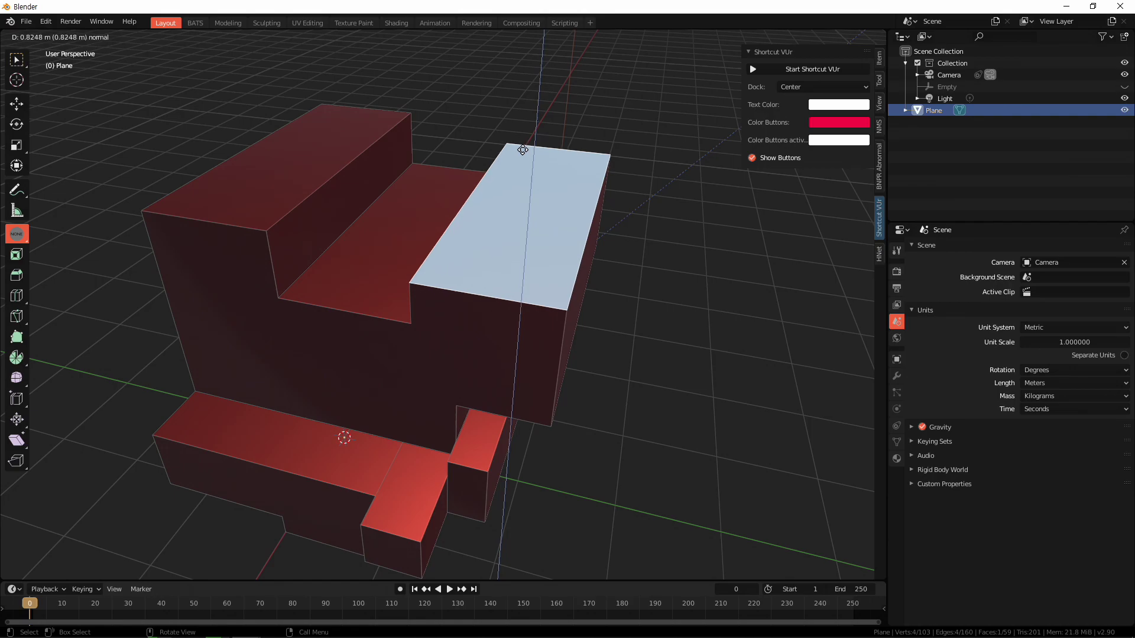
Extrude the left block's side face outward and push the large front face inward about 1.07 m
middle_drag(550, 257, 487, 249)
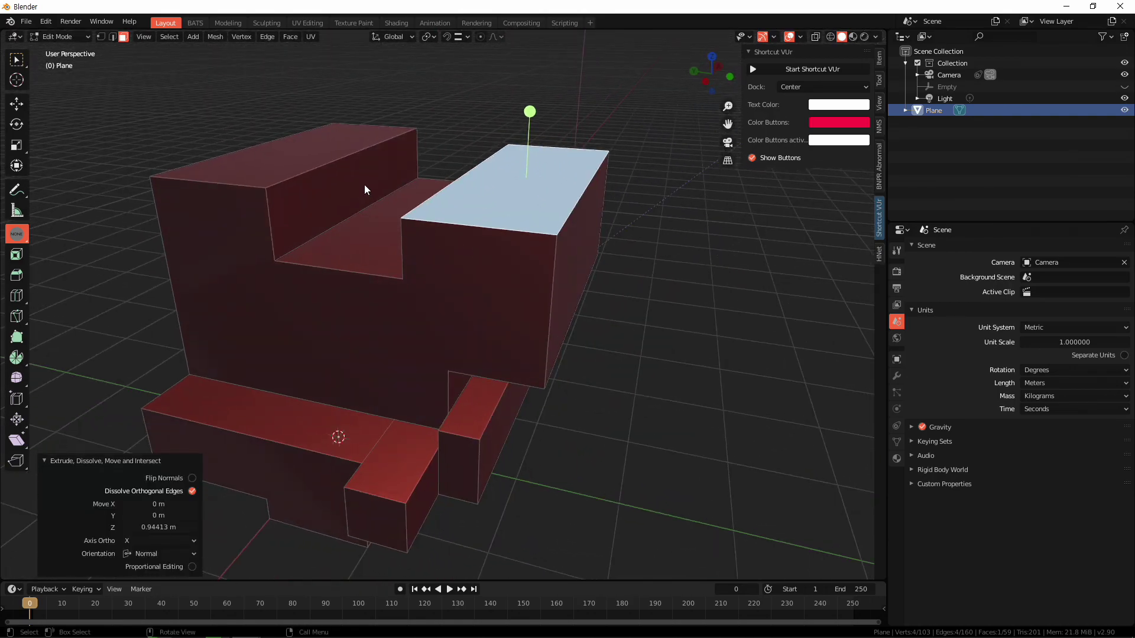
click(410, 192)
drag(411, 191, 405, 257)
mouse_move(405, 257)
middle_down()
mouse_move(455, 233)
mouse_move(446, 288)
middle_up()
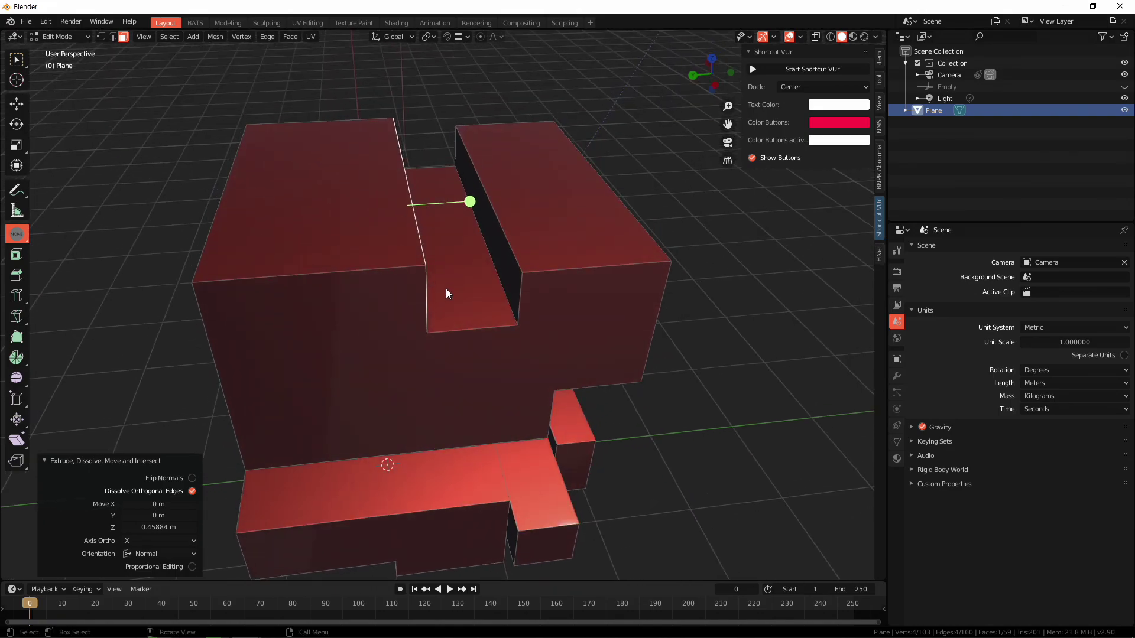
click(405, 335)
middle_drag(405, 335, 625, 348)
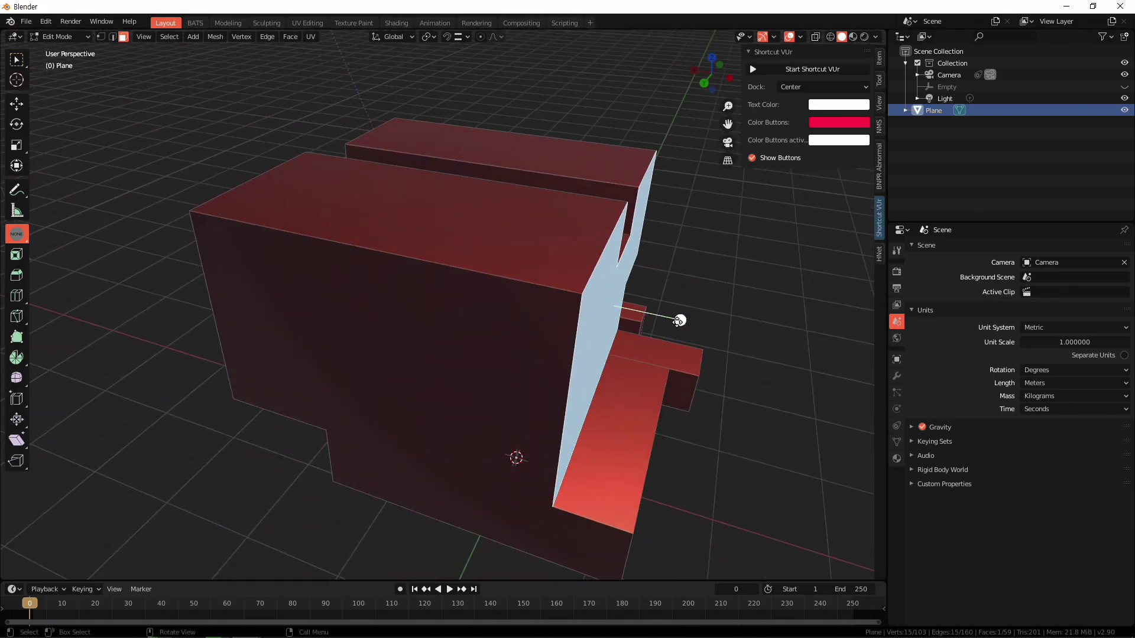
drag(678, 320, 670, 364)
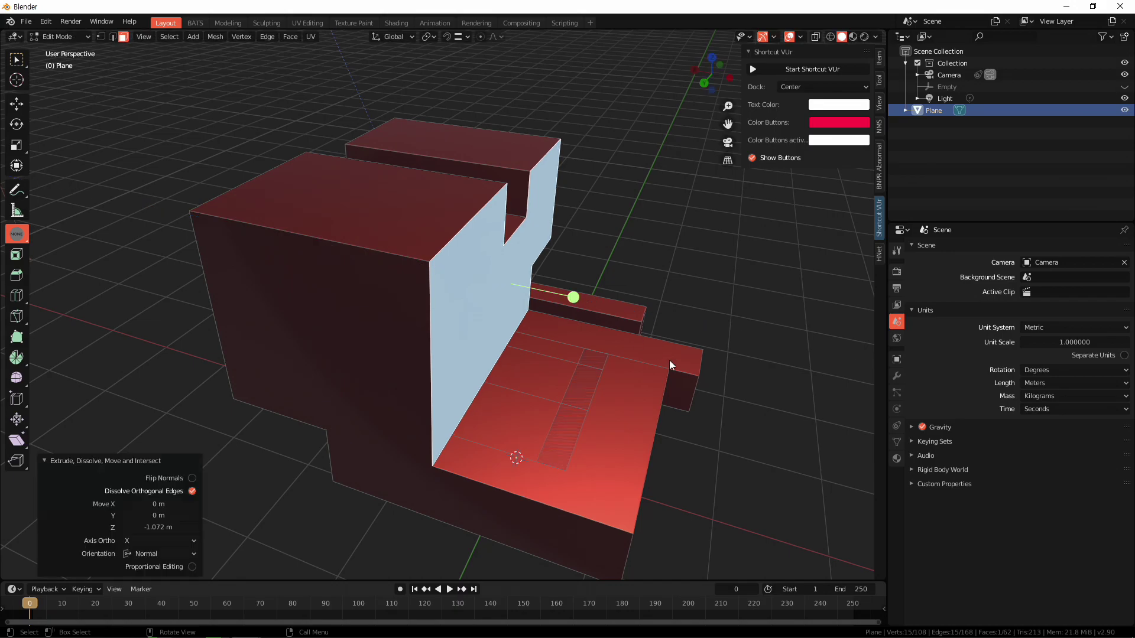
Extrude the thin strip face upward into a tall 1.212 m wall
middle_drag(669, 365, 627, 373)
click(569, 389)
drag(513, 359, 516, 201)
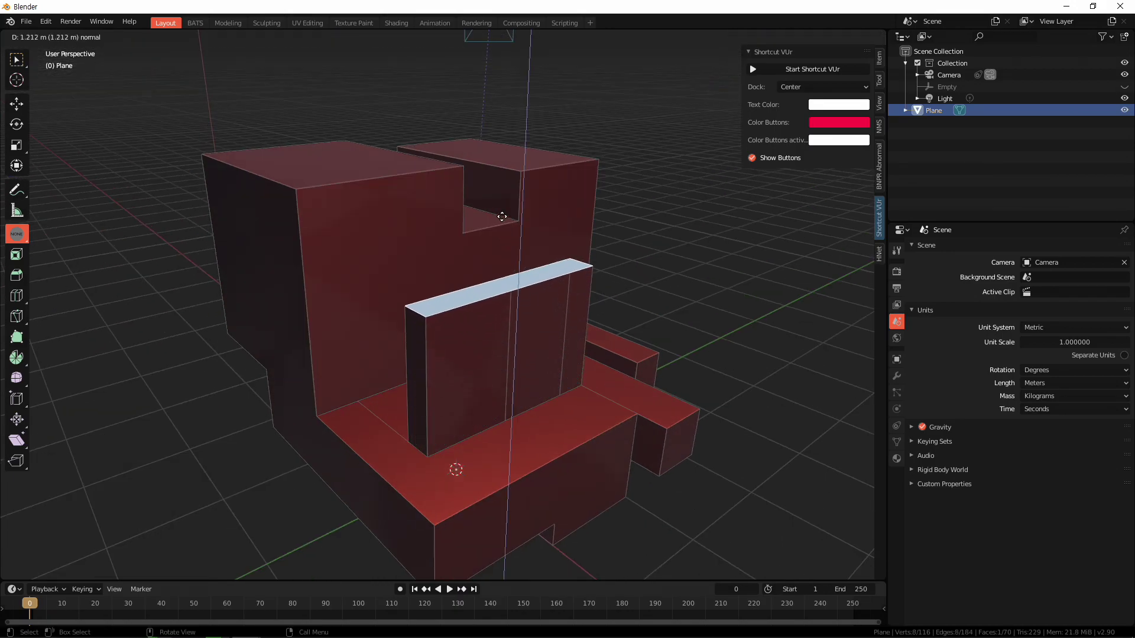
mouse_move(578, 359)
middle_down()
mouse_move(423, 374)
mouse_move(463, 395)
mouse_move(499, 385)
mouse_move(494, 346)
middle_up()
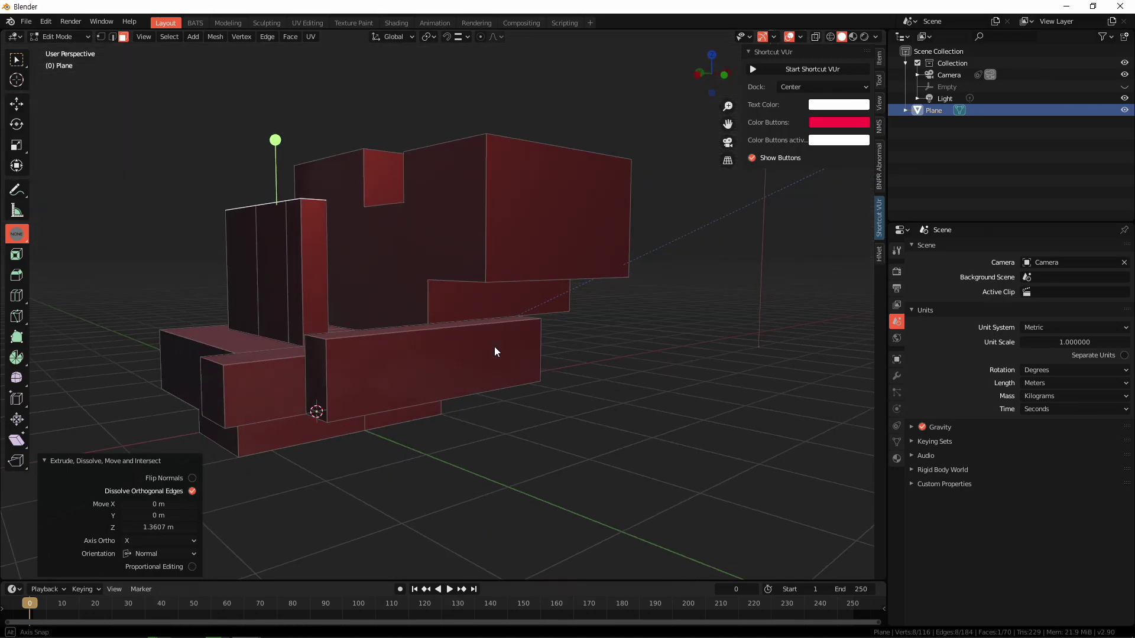
Extrude the rear block's lower side face outward about 0.56 m
click(485, 300)
drag(554, 308, 594, 312)
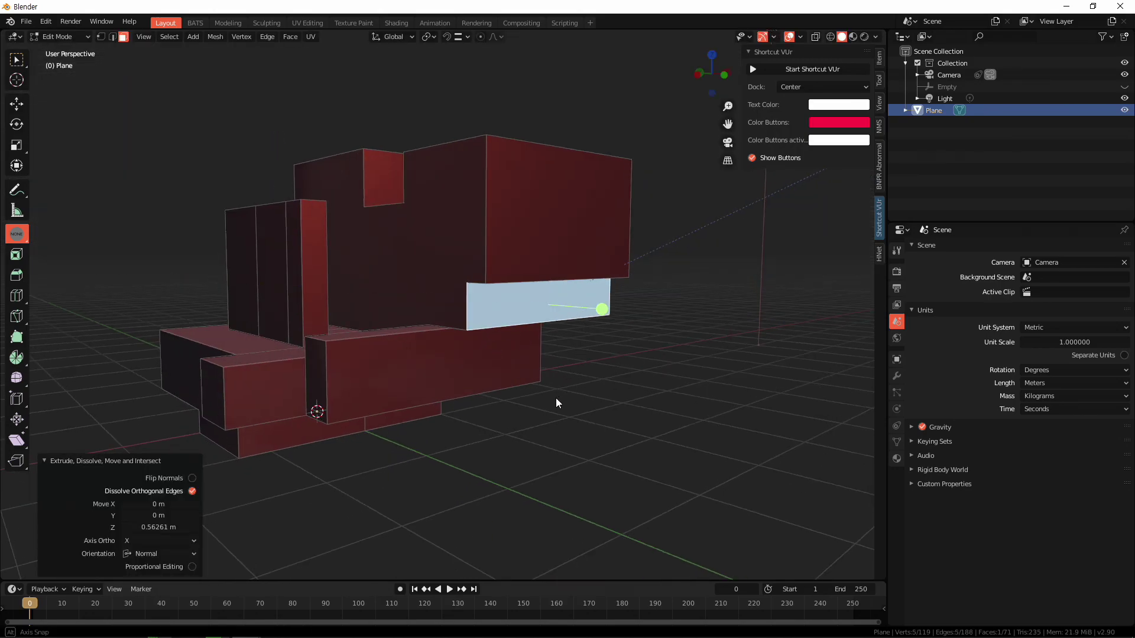
mouse_move(556, 399)
middle_down()
mouse_move(413, 402)
mouse_move(569, 338)
middle_up()
click(560, 316)
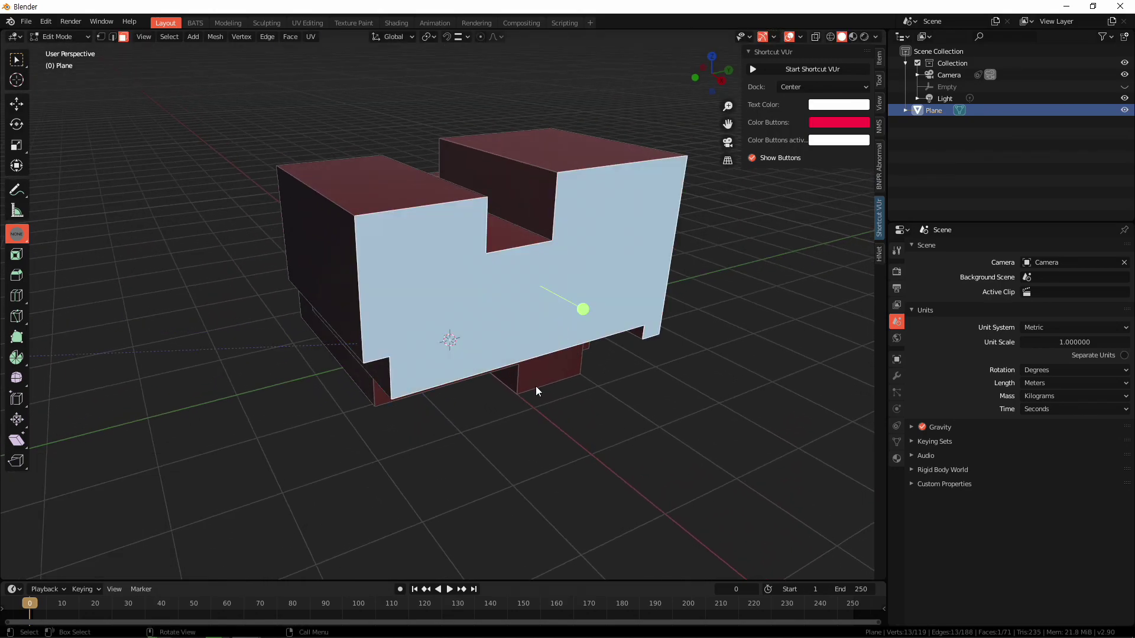
mouse_move(535, 385)
middle_down()
mouse_move(390, 381)
mouse_move(387, 399)
mouse_move(514, 345)
mouse_move(395, 324)
middle_up()
Extrude a side face of the front wall outward and its top face upward
click(558, 385)
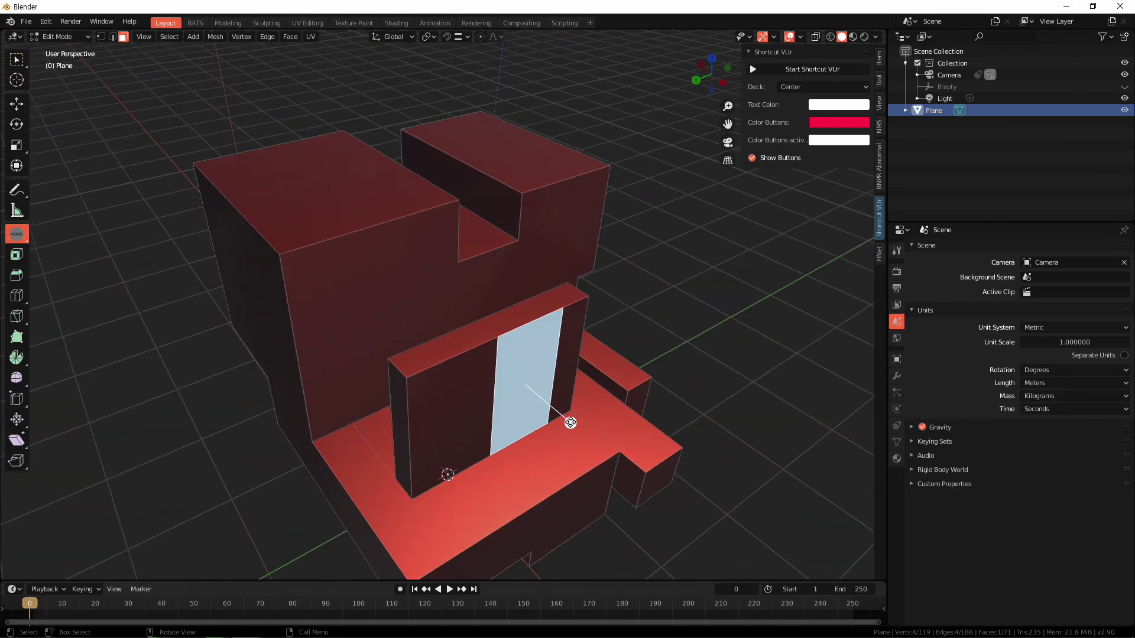
key(e)
click(609, 445)
click(533, 337)
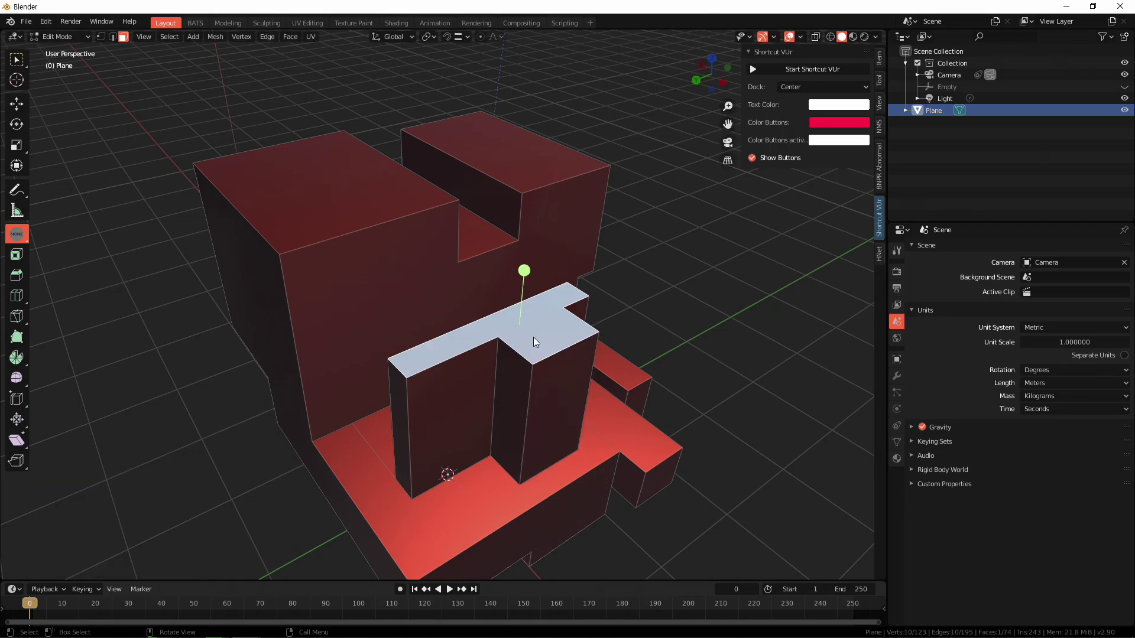
key(e)
click(529, 259)
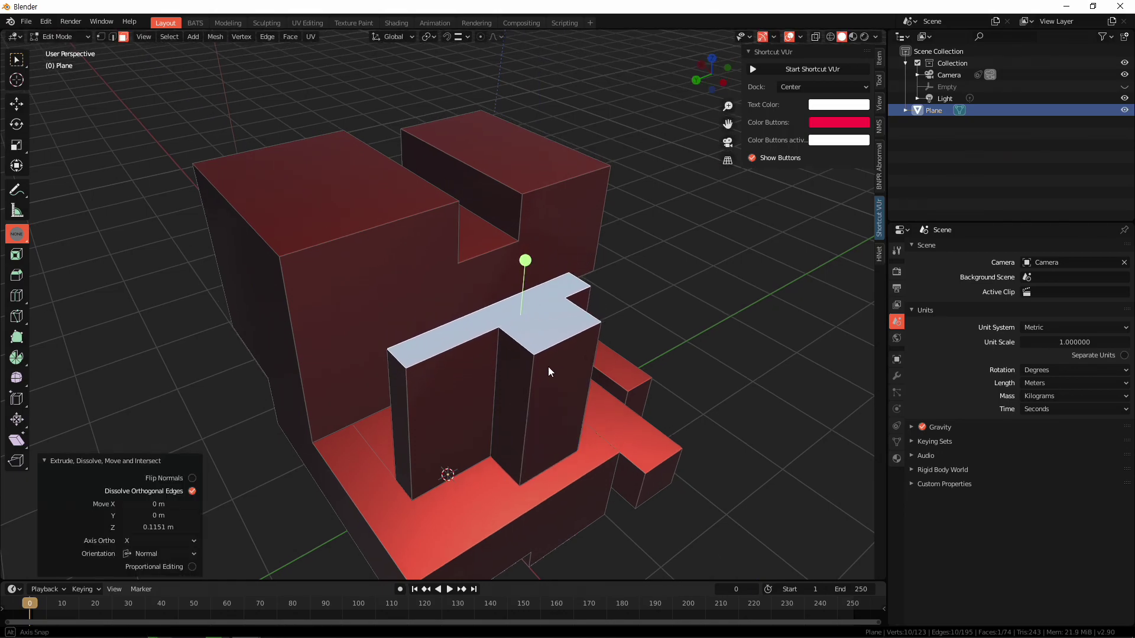
Push the front wall's narrow faces inward with successive extrusions
mouse_move(548, 366)
middle_down()
mouse_move(655, 412)
mouse_move(508, 203)
mouse_move(412, 173)
middle_up()
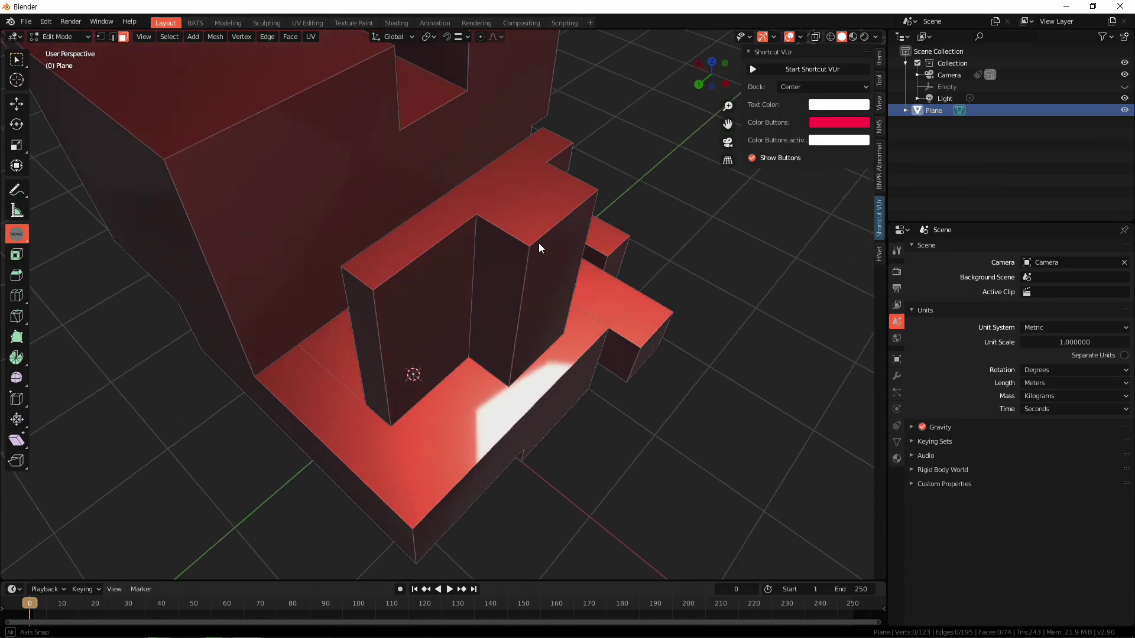
middle_drag(514, 200, 565, 289)
mouse_move(679, 319)
middle_down()
mouse_move(604, 307)
mouse_move(575, 283)
middle_up()
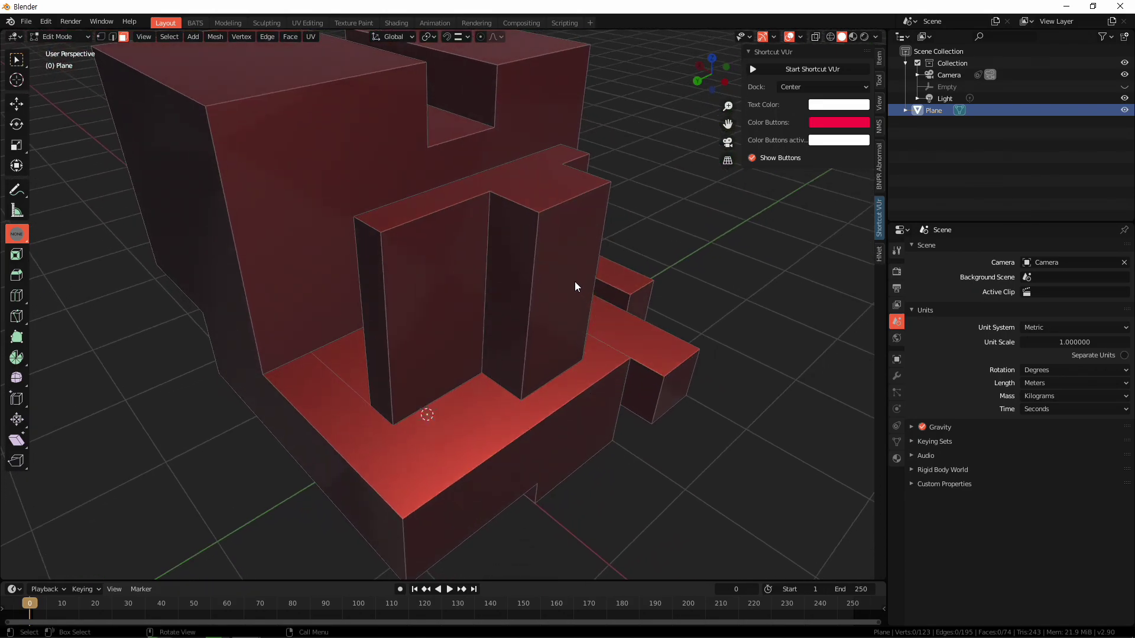
click(576, 284)
drag(615, 322, 629, 331)
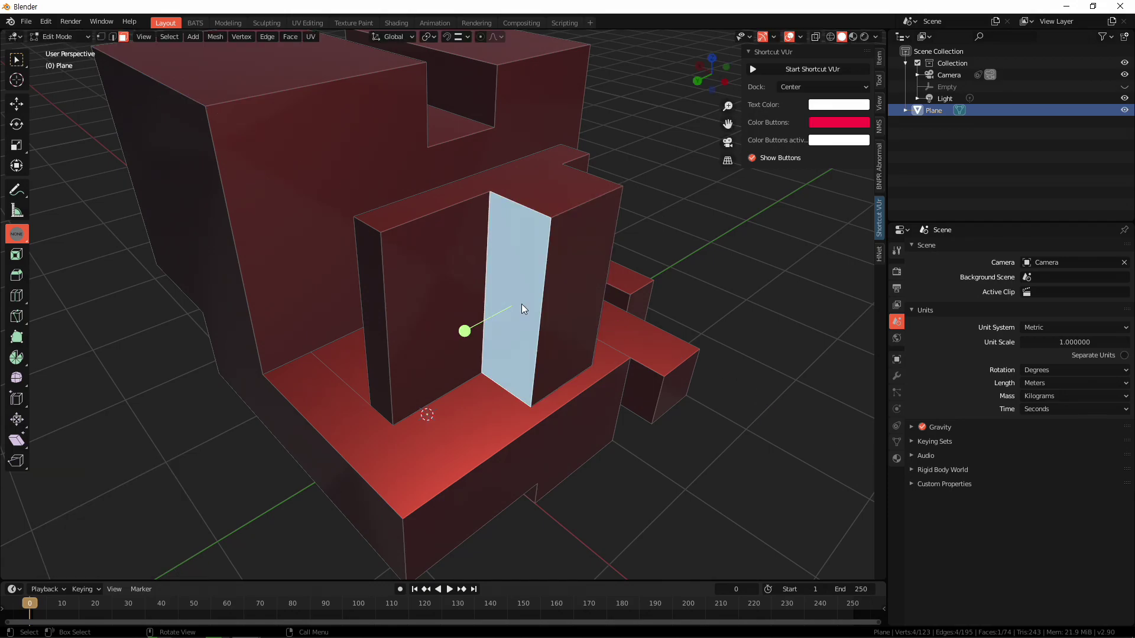
drag(465, 329, 408, 296)
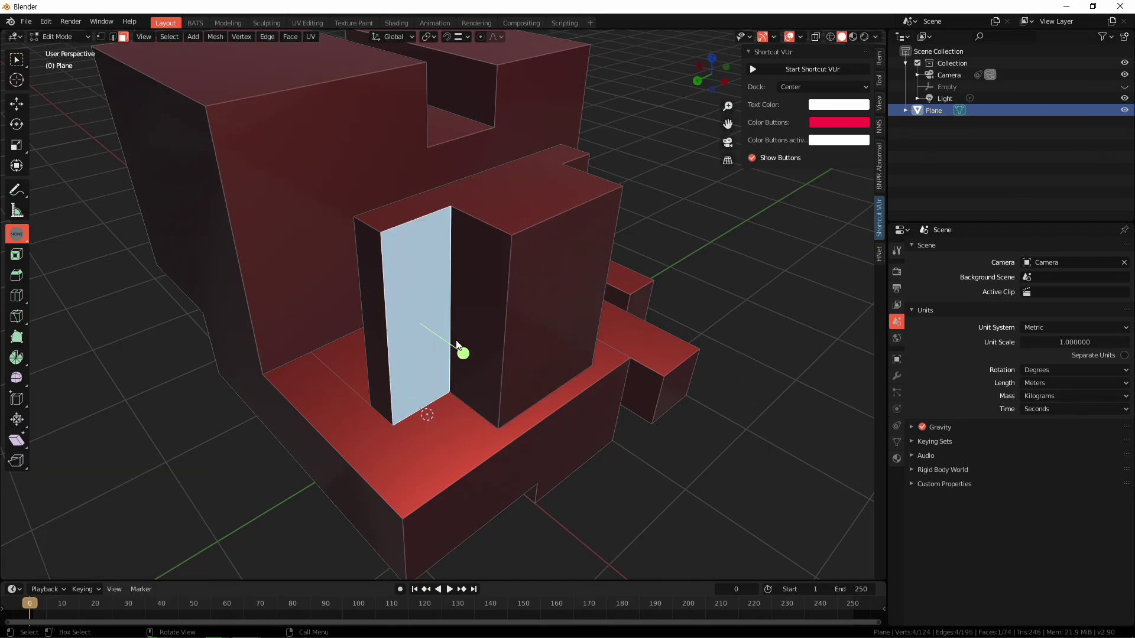
key(e)
click(593, 432)
mouse_move(593, 432)
middle_down()
mouse_move(489, 278)
mouse_move(498, 326)
middle_up()
Extrude the base's L-shaped face out about 0.79 m and small face about 1.09 m, then return to Object Mode deselected
click(493, 282)
right_click(353, 375)
key(Escape)
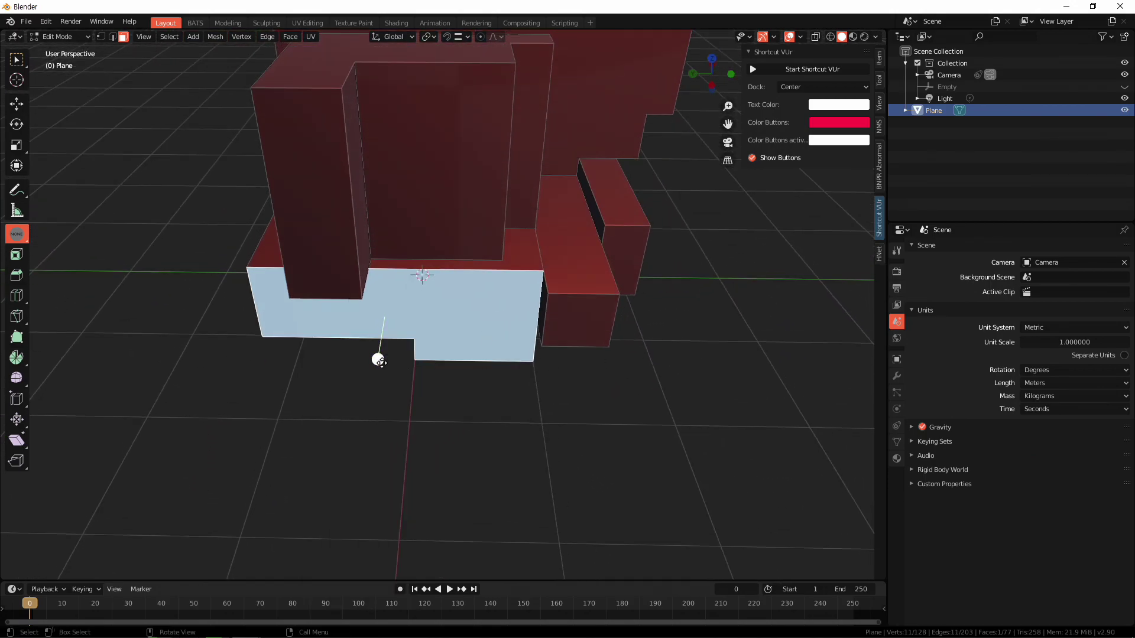
drag(378, 359, 375, 431)
mouse_move(375, 431)
middle_down()
mouse_move(521, 371)
mouse_move(368, 454)
mouse_move(381, 473)
mouse_move(375, 496)
middle_up()
click(366, 455)
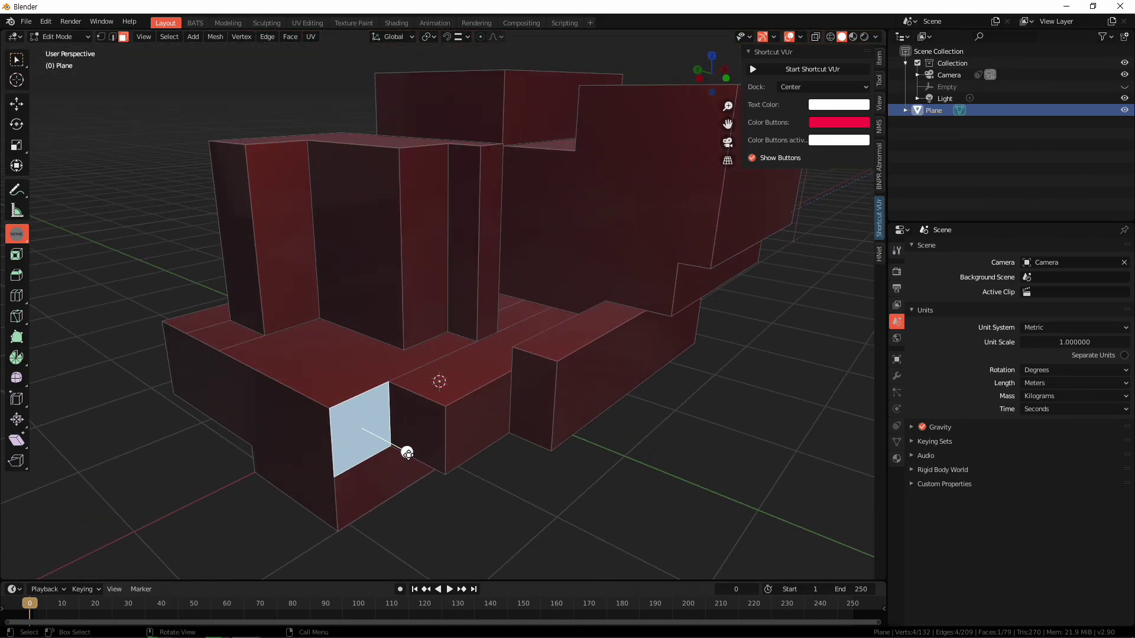
drag(407, 453, 550, 496)
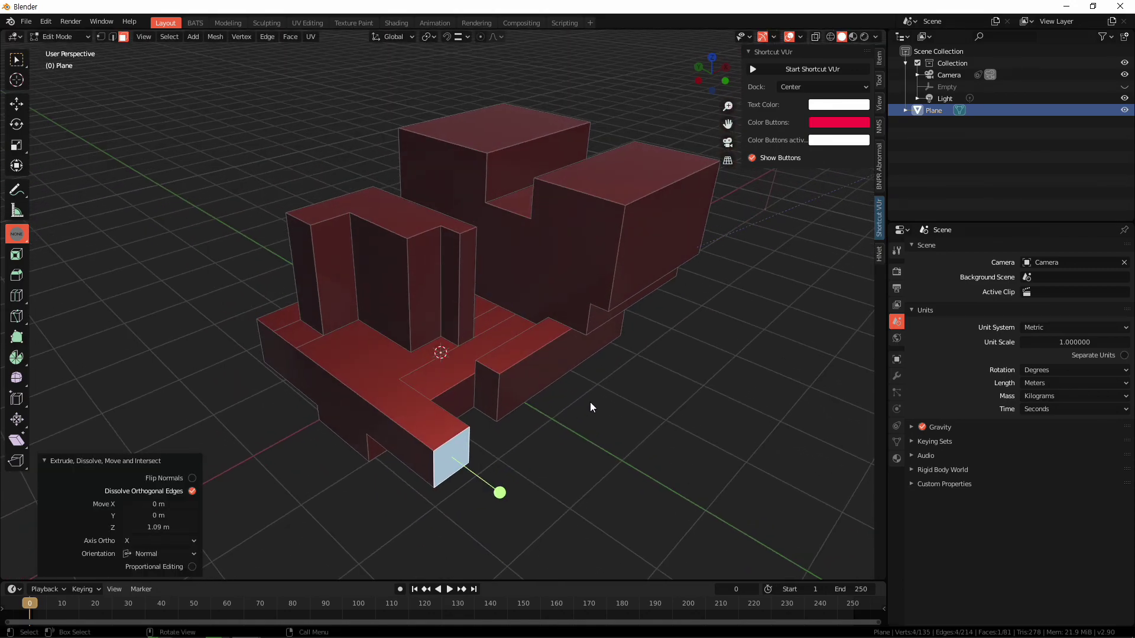
key(Tab)
click(605, 396)
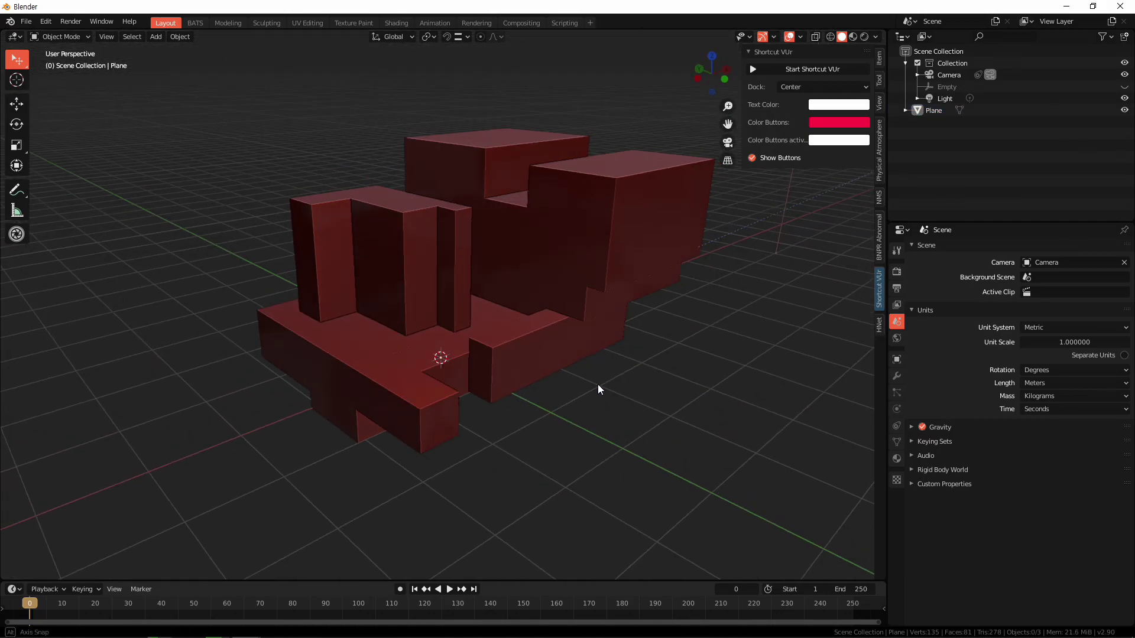